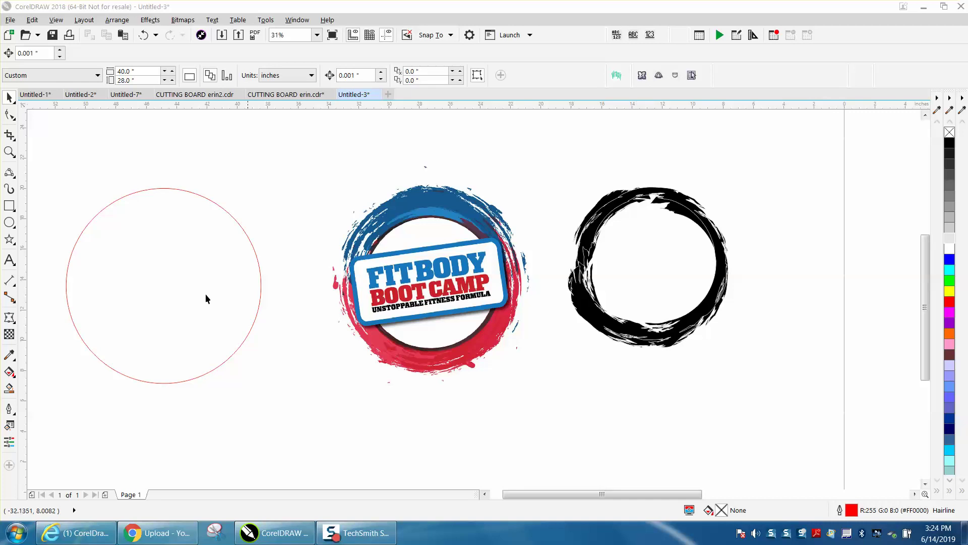
Step: Shift the red circle right and scale it from 214% to about 183%, roughly 10.99 inches wide
drag(196, 196, 227, 194)
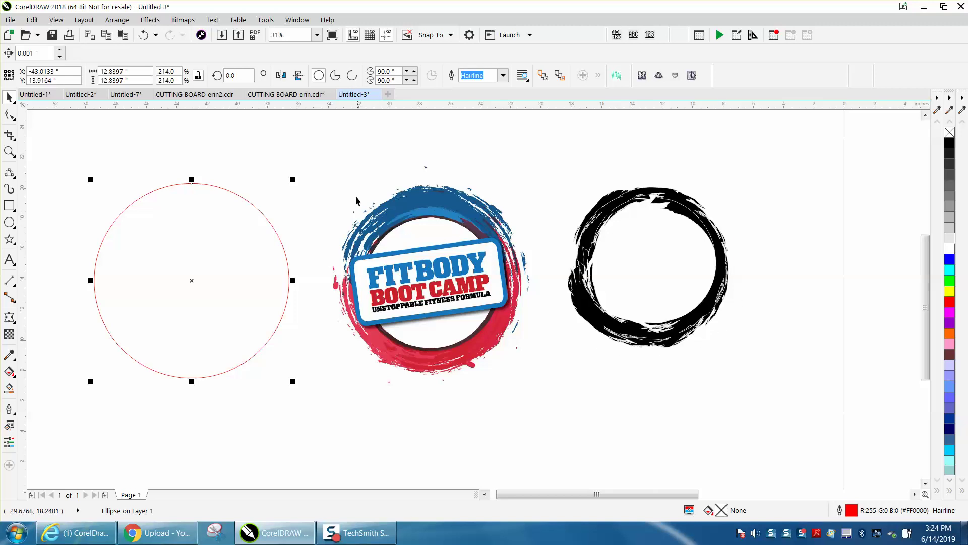
drag(293, 179, 278, 194)
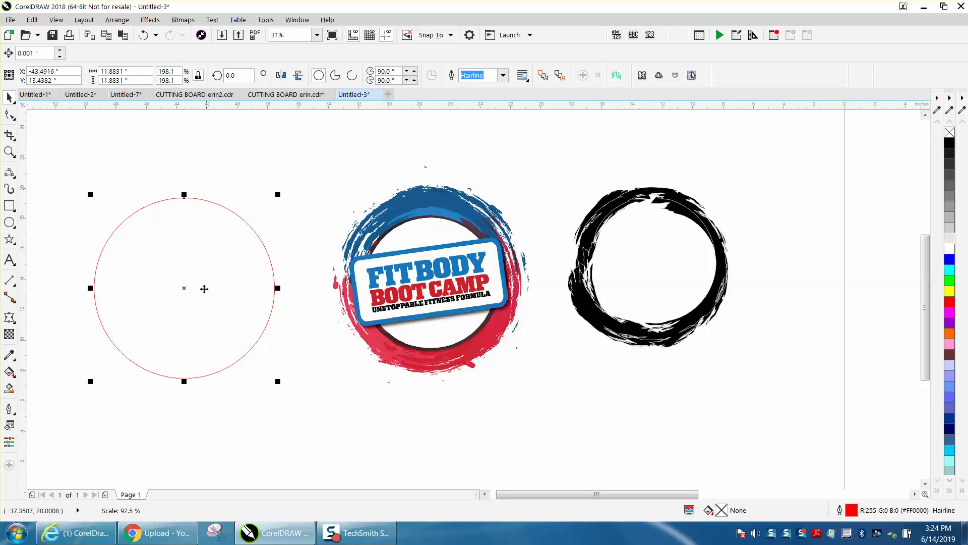
drag(184, 289, 195, 278)
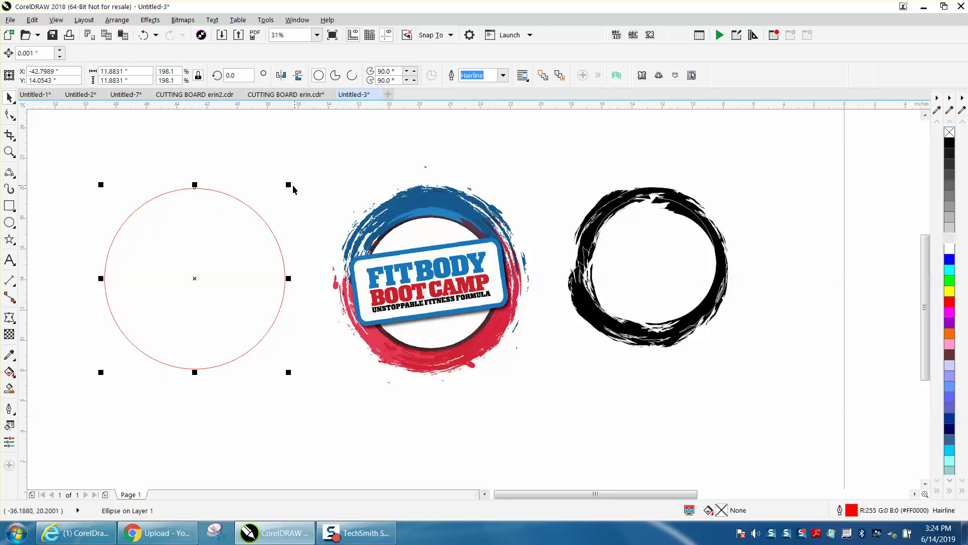
drag(293, 189, 276, 194)
drag(188, 280, 200, 273)
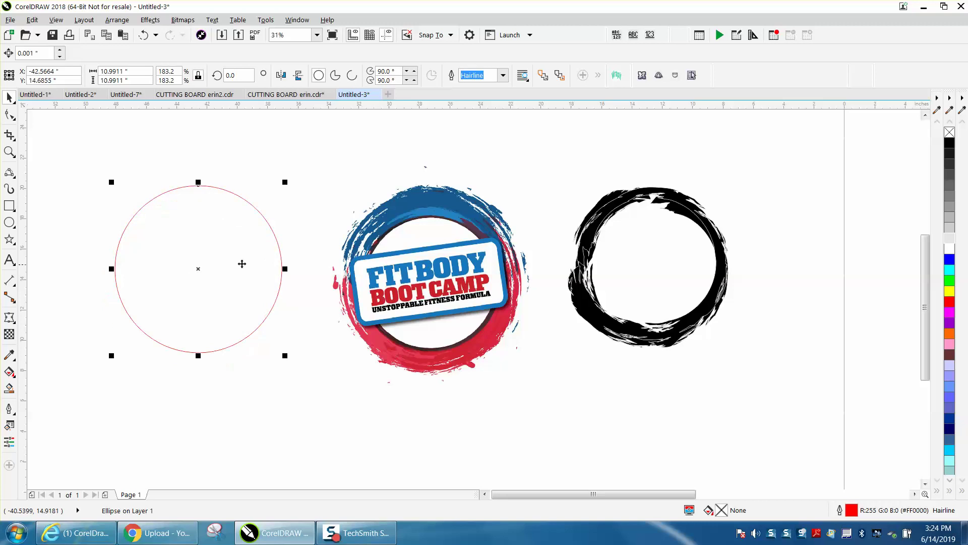
Step: Set the Artistic Media tool to Texture brushes, trial a grunge stroke on the circle, then undo it
click(11, 192)
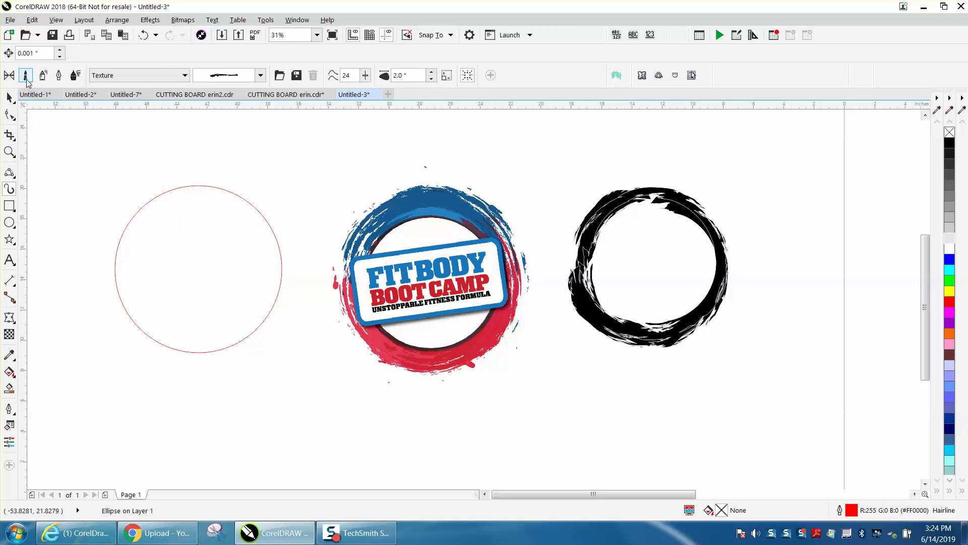
click(185, 76)
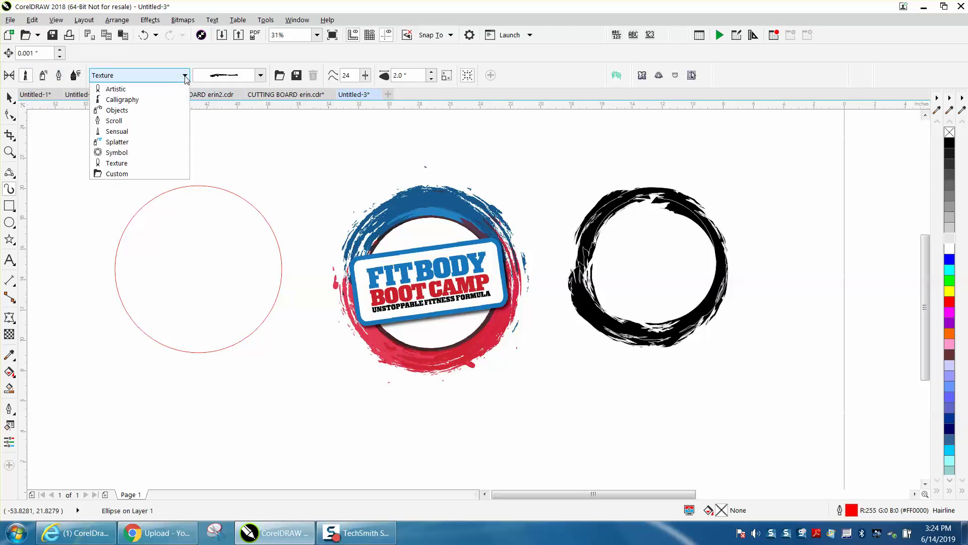
click(126, 163)
click(261, 76)
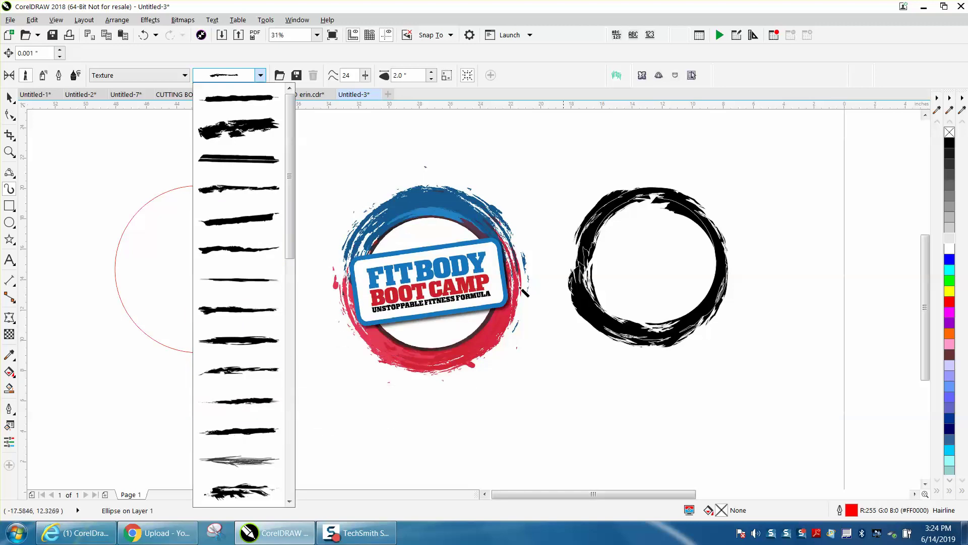
click(251, 188)
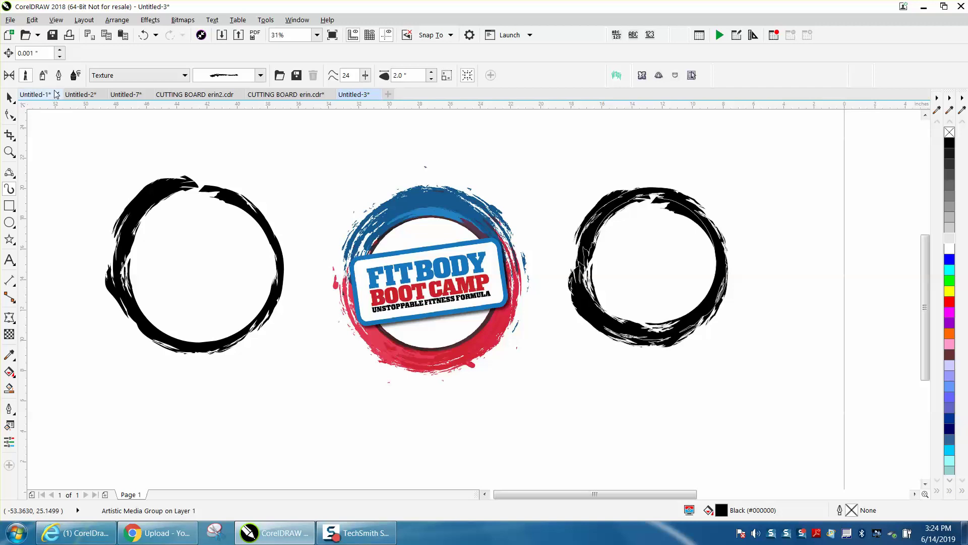
click(144, 35)
Step: Reselect the red circle and give it the thick second Texture stroke as a black grunge ring
click(11, 96)
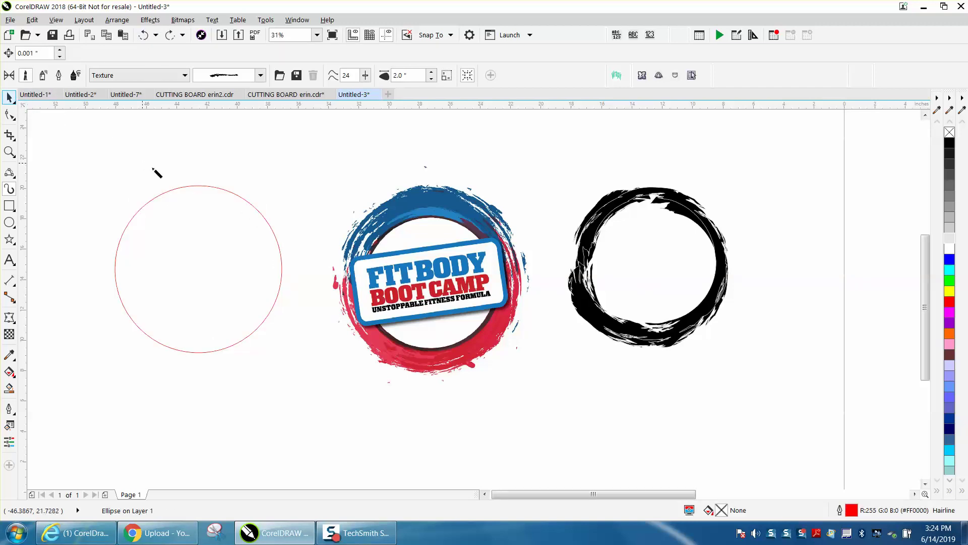
click(184, 191)
click(10, 98)
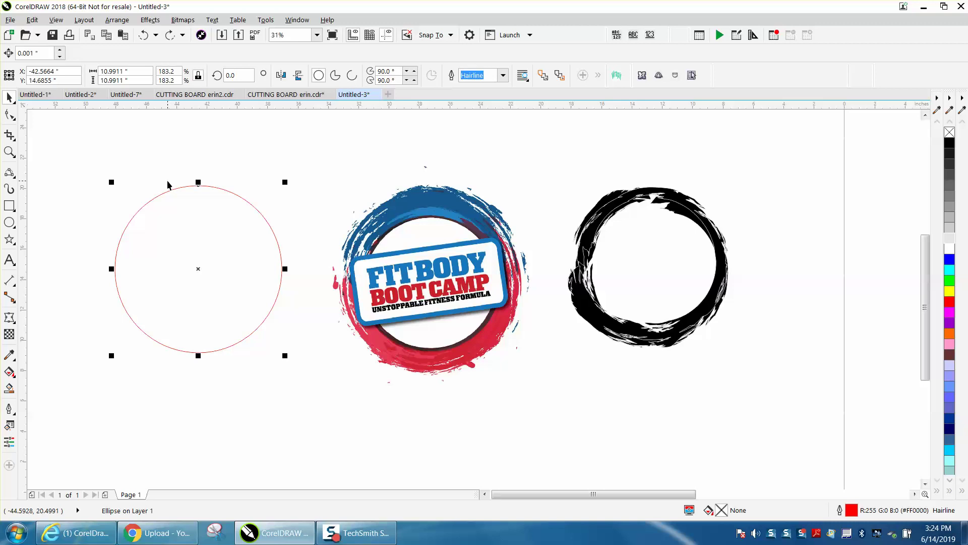
click(10, 190)
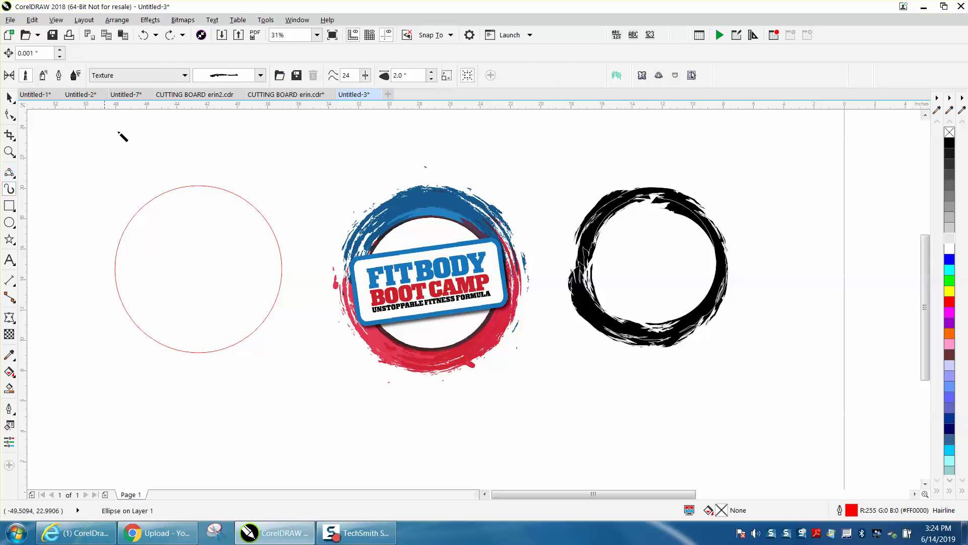
click(236, 78)
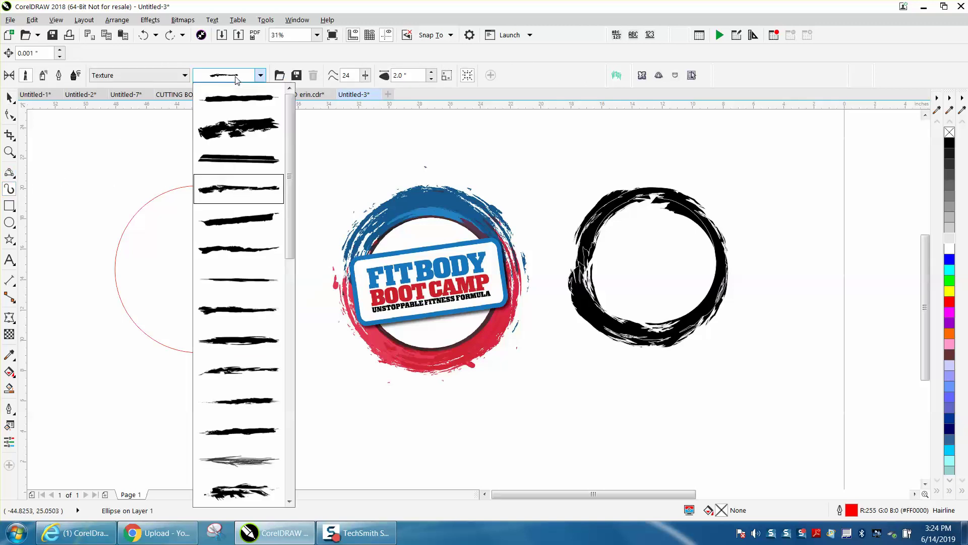
click(233, 163)
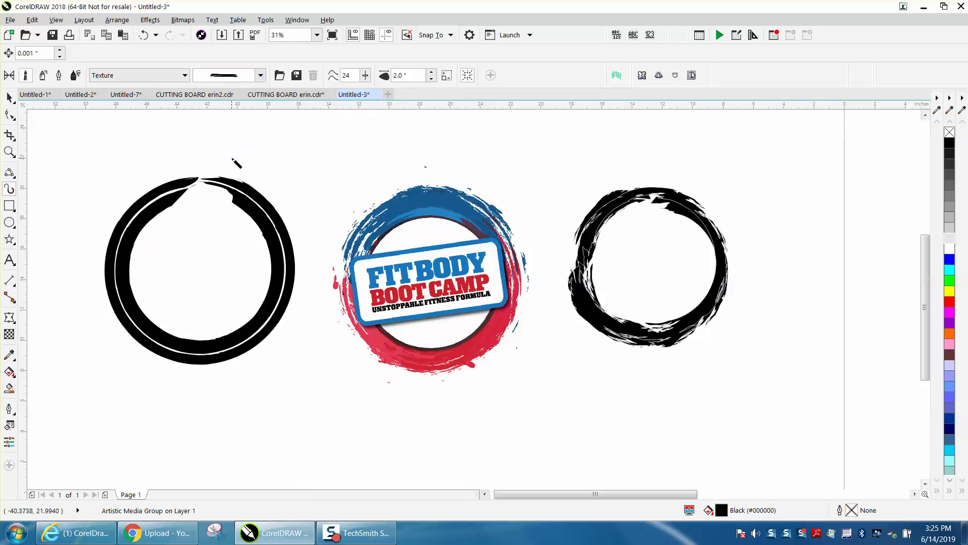
click(256, 77)
click(237, 127)
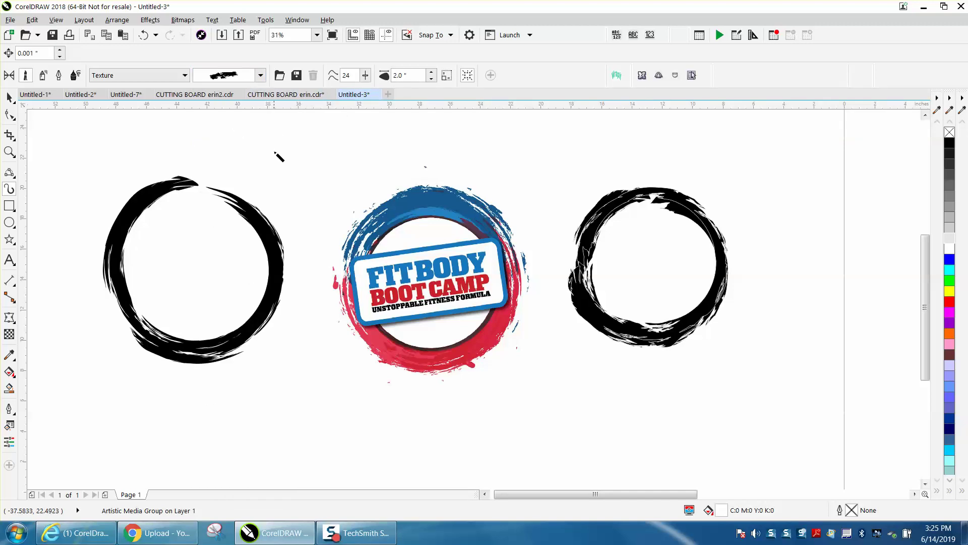
click(432, 79)
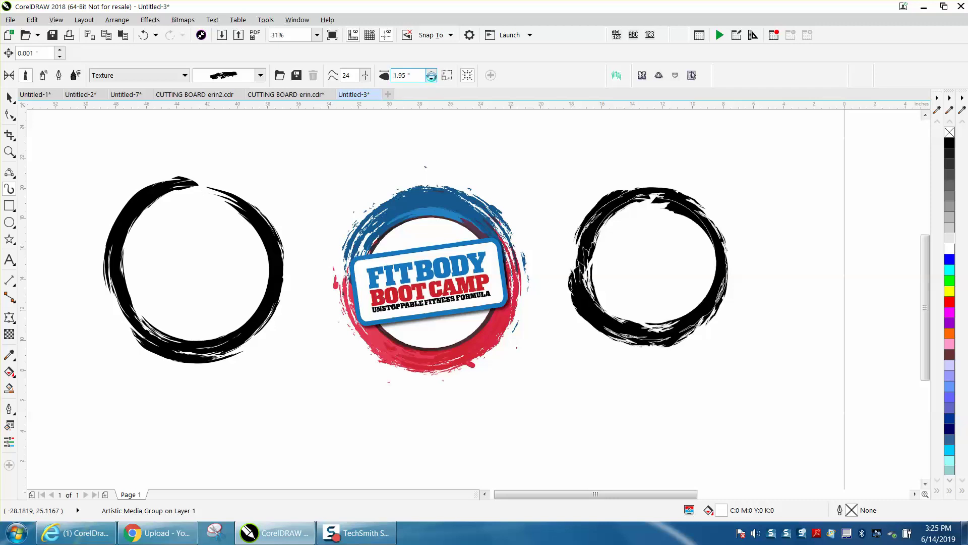
double_click(395, 76)
text(1)
key(Return)
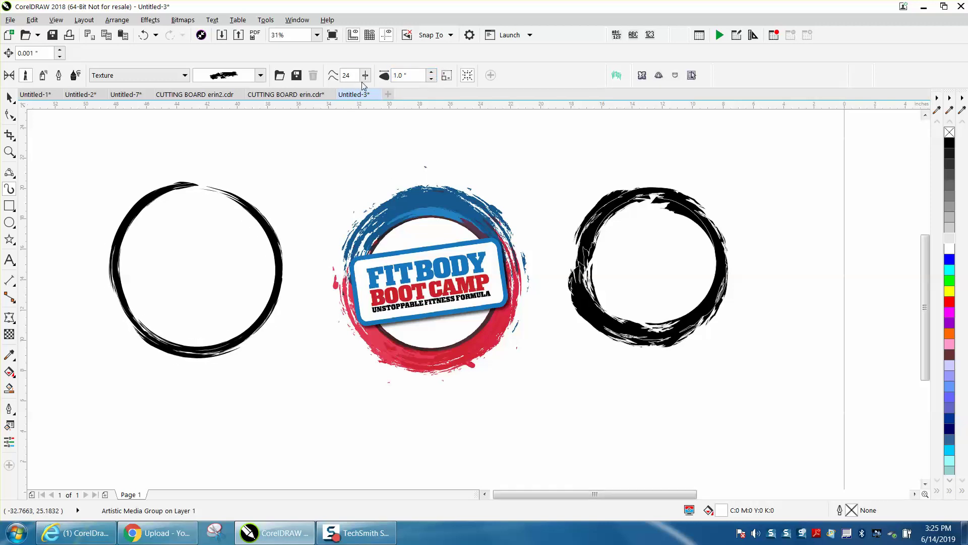
drag(365, 75, 386, 95)
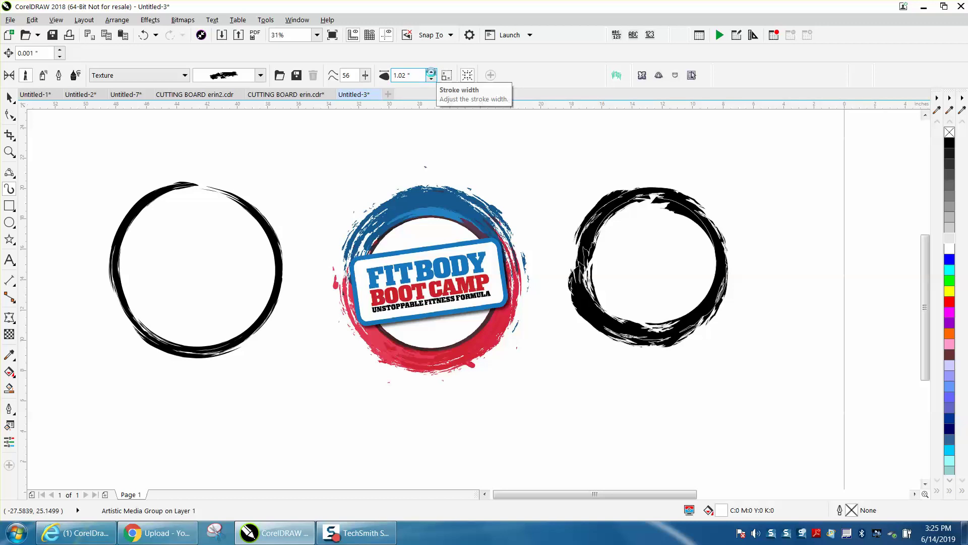
click(432, 72)
click(414, 75)
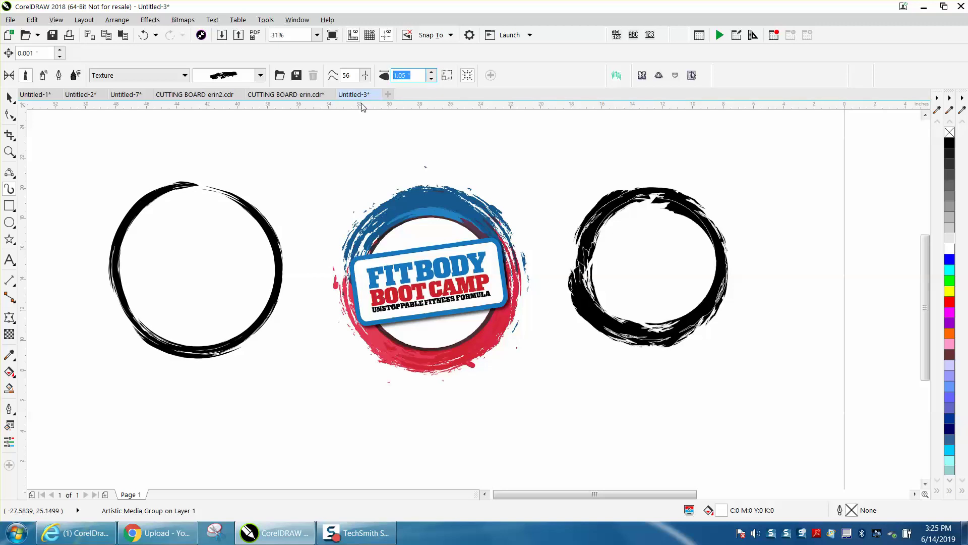
text(3)
key(Return)
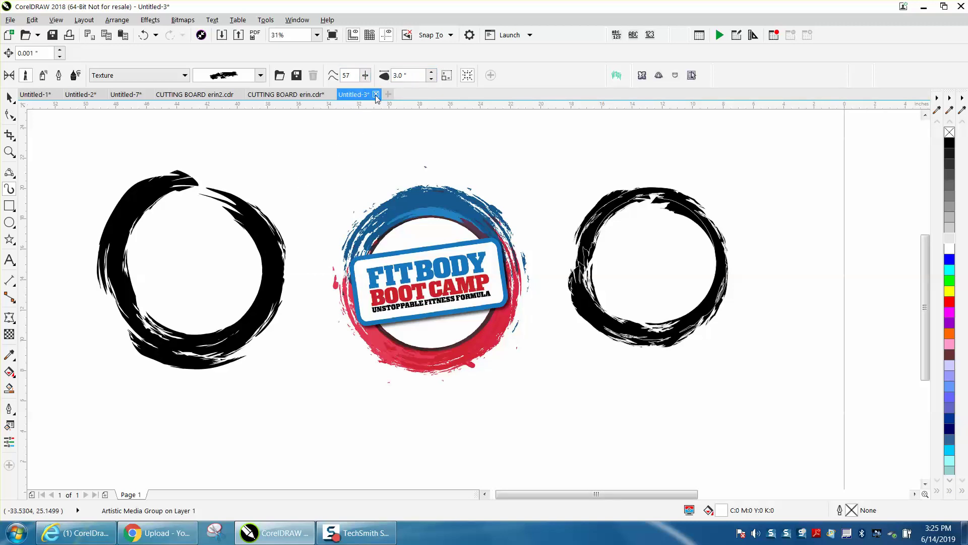
click(366, 76)
click(145, 36)
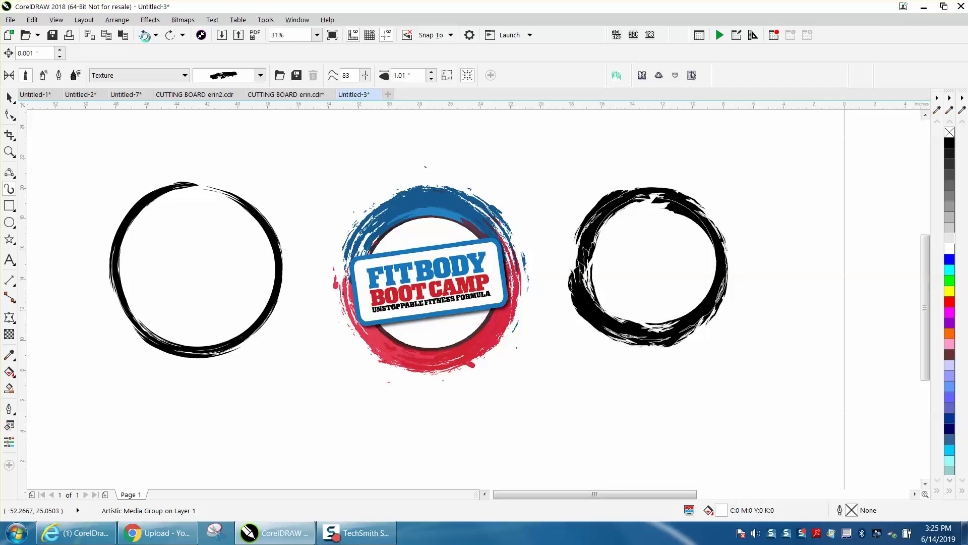
click(146, 36)
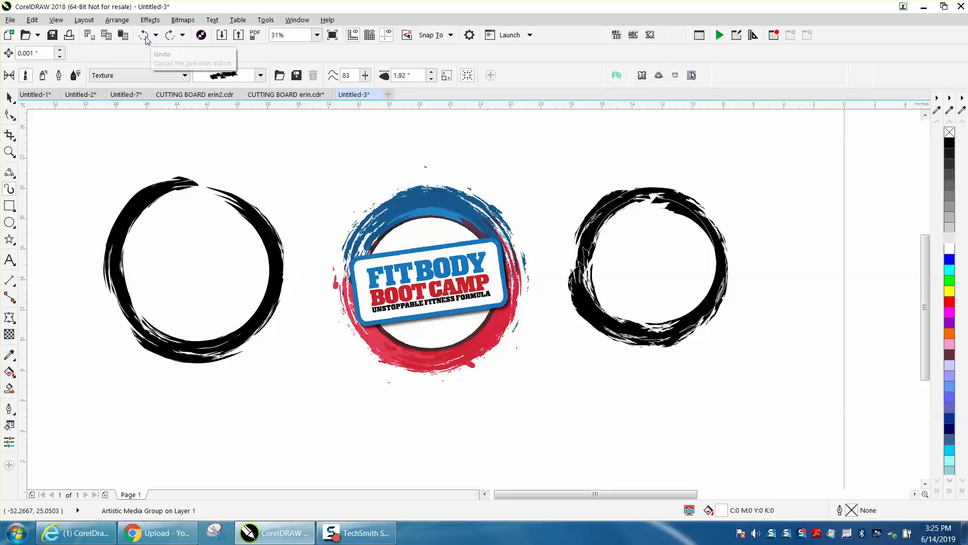
click(144, 36)
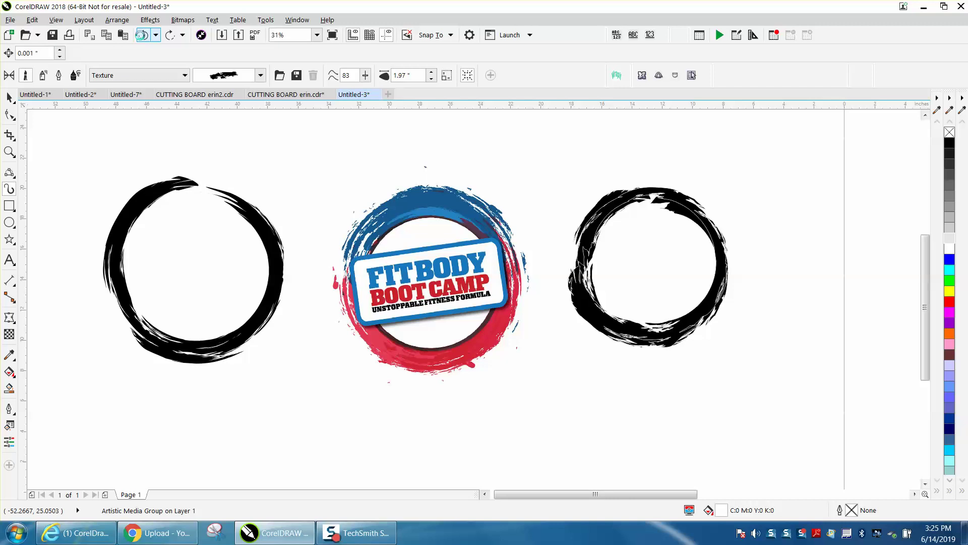
click(9, 222)
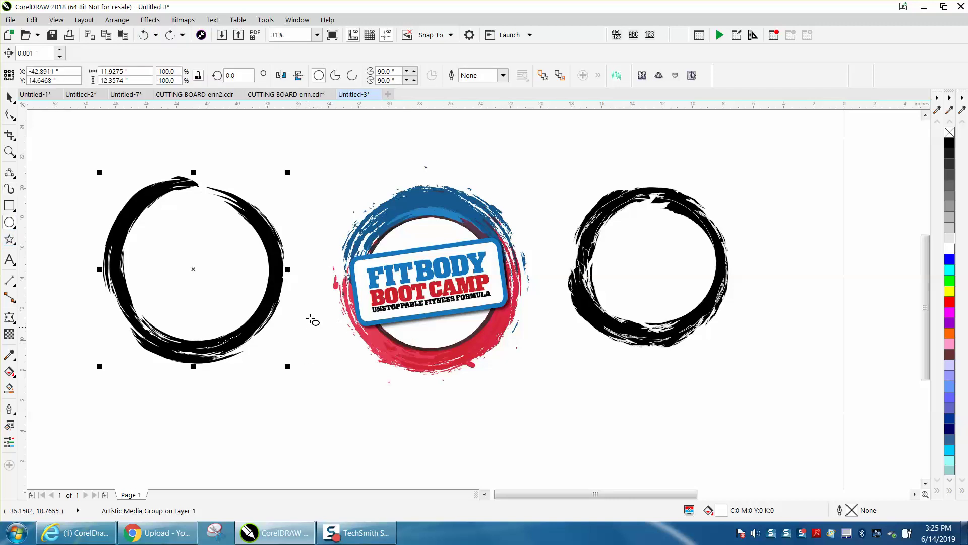
Step: Draw a new circle above the logo and move it up-left over the left ring
drag(353, 135, 292, 195)
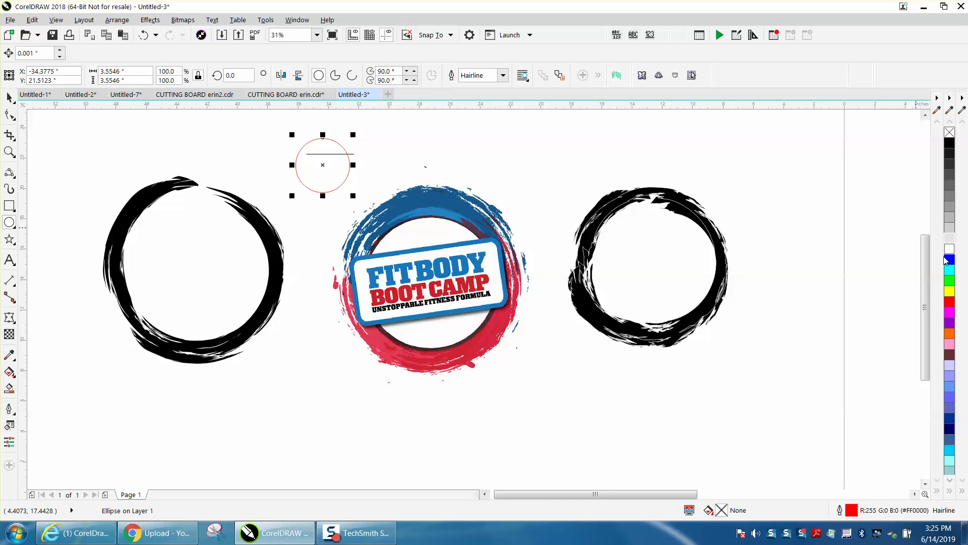
scroll(60, 126, up, 3)
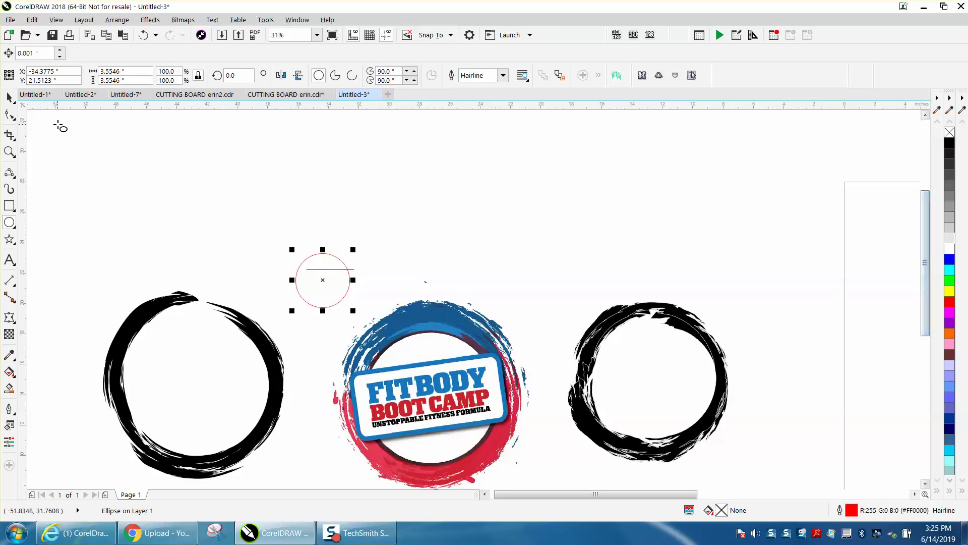
click(9, 97)
drag(323, 280, 288, 275)
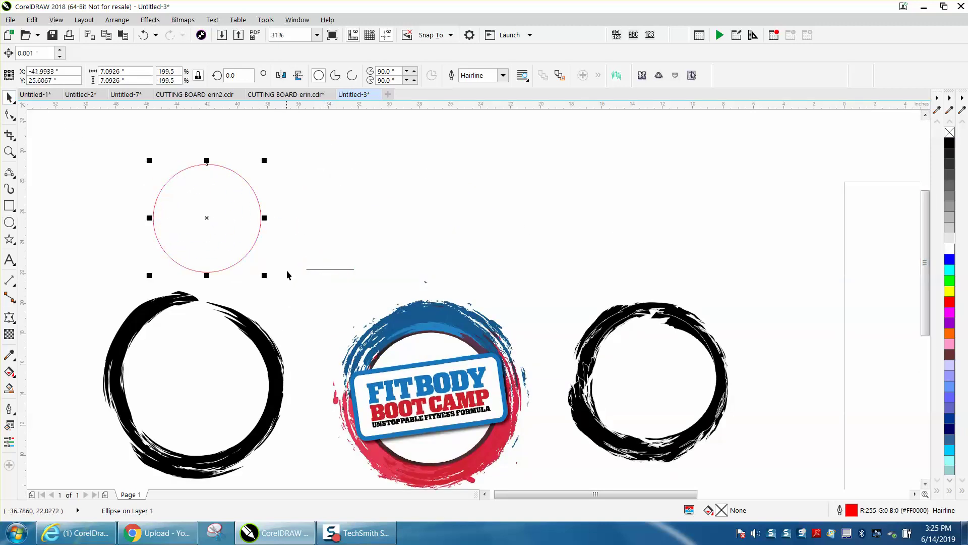
Step: Enlarge the new circle to about 265%, roughly 9.43 inches wide
click(328, 270)
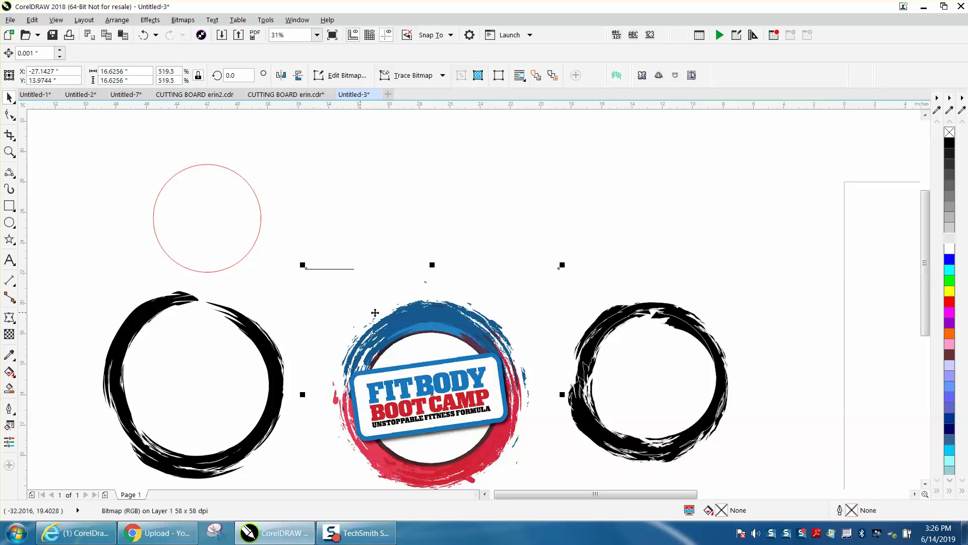
click(225, 171)
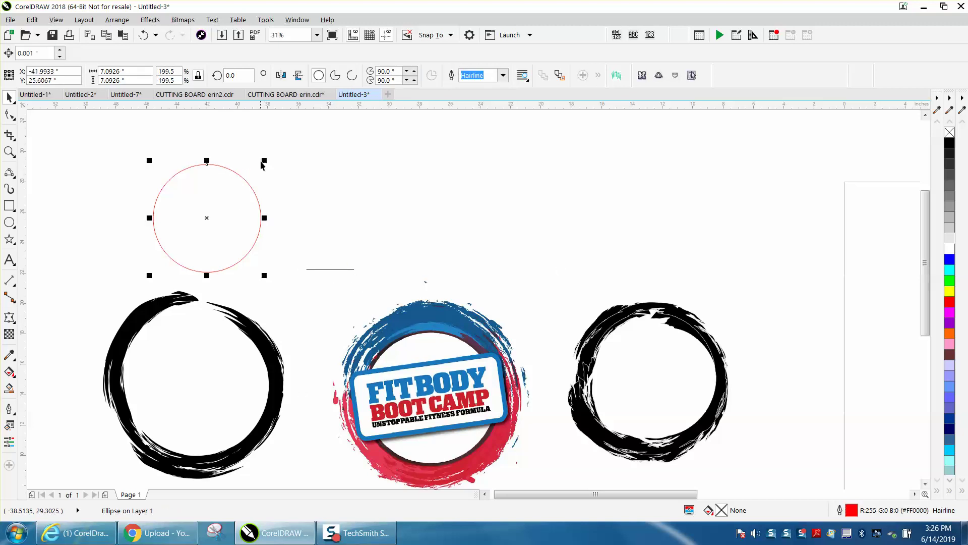
drag(264, 158, 325, 123)
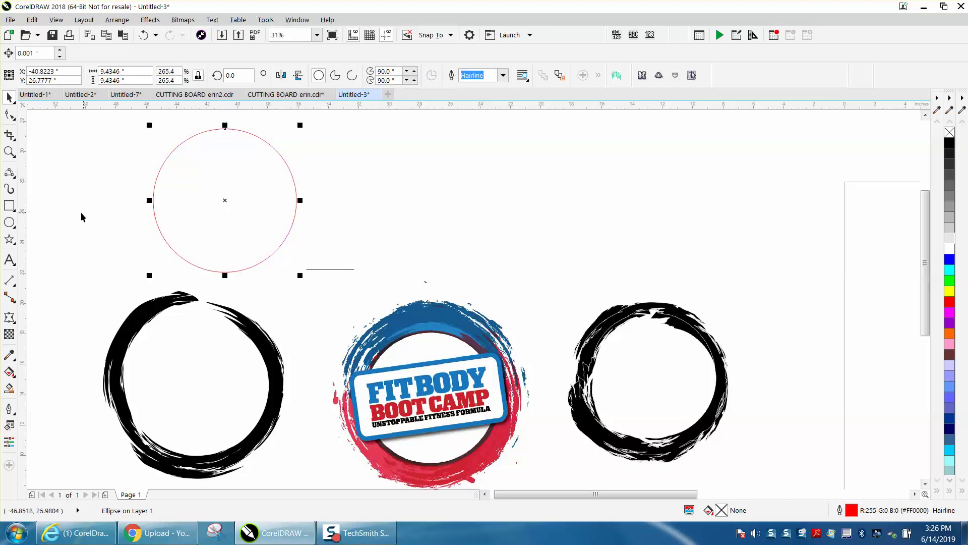
click(9, 188)
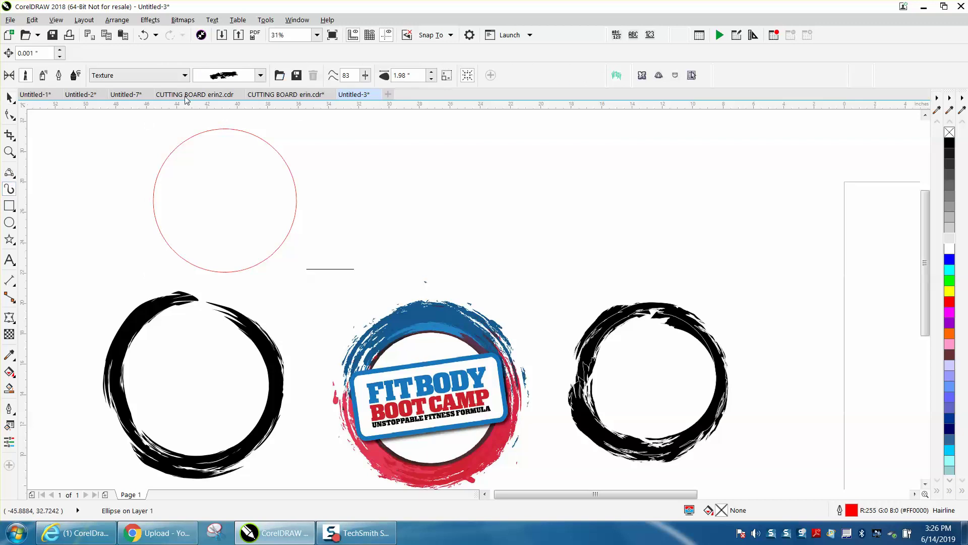
Step: Apply a Texture grunge stroke to the upper circle, then swap it for a different stroke style
click(260, 75)
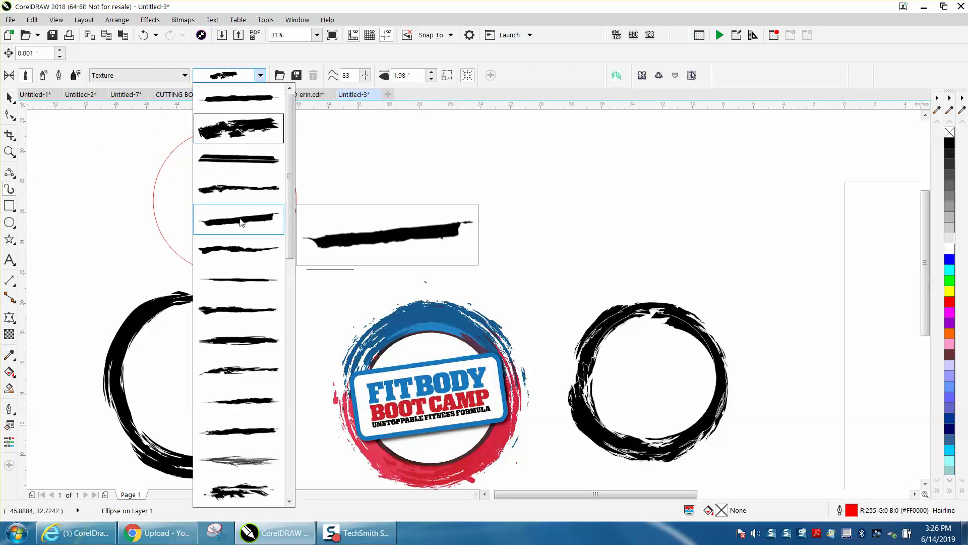
click(234, 248)
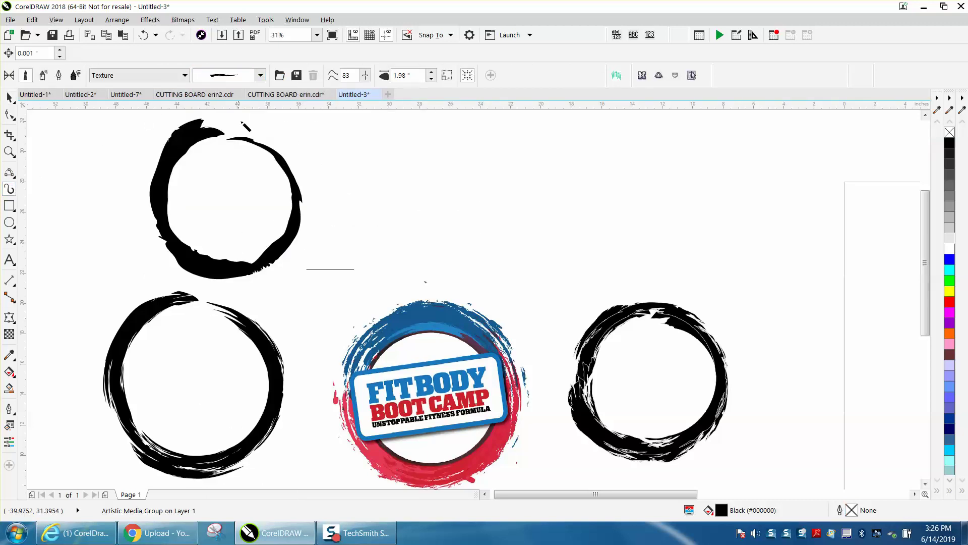
click(261, 75)
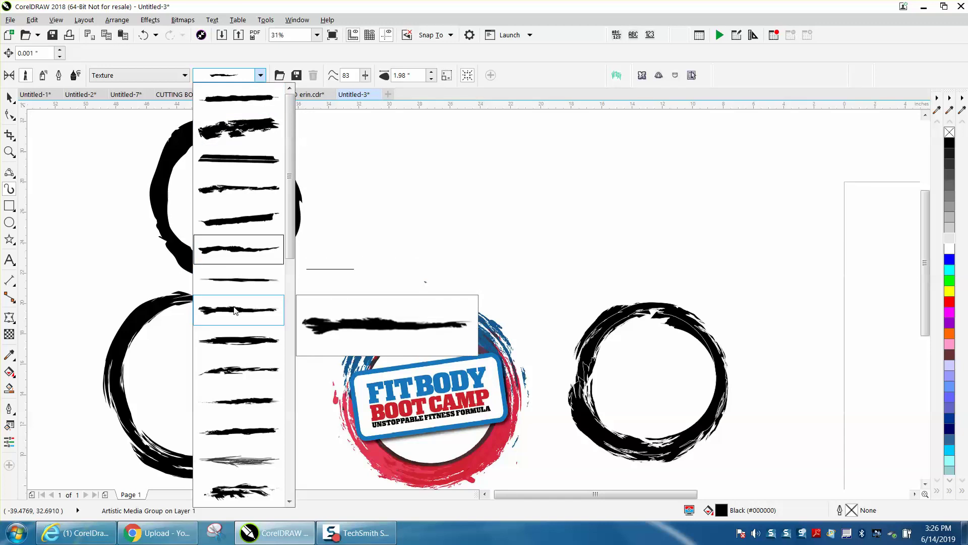
click(237, 341)
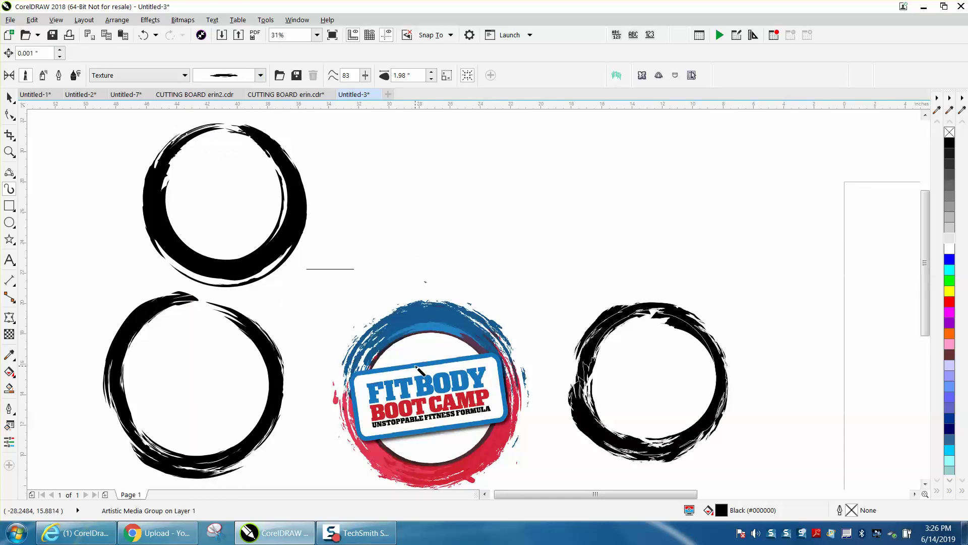
Step: Rotate the top-left grunge ring clockwise so its heavy stroke sits at a new angle
click(9, 97)
click(305, 203)
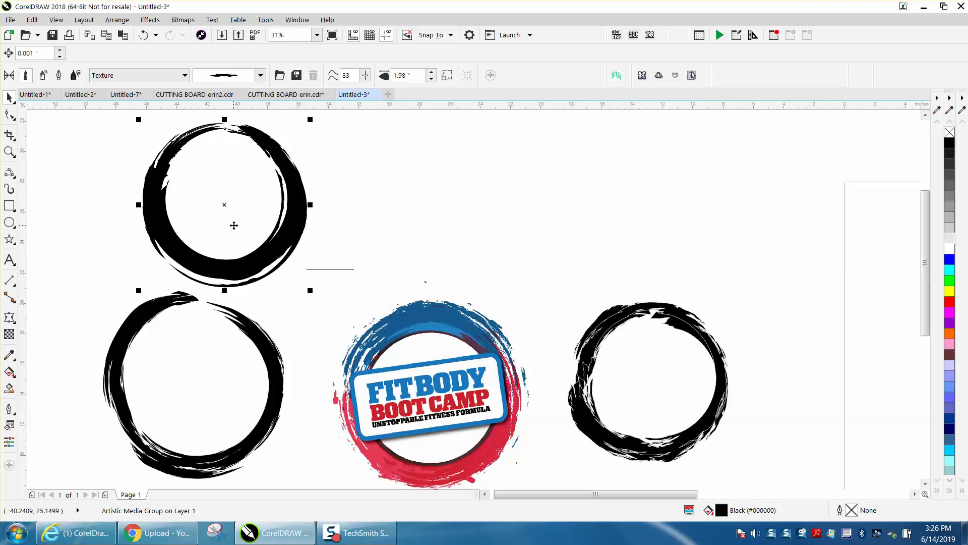
click(226, 212)
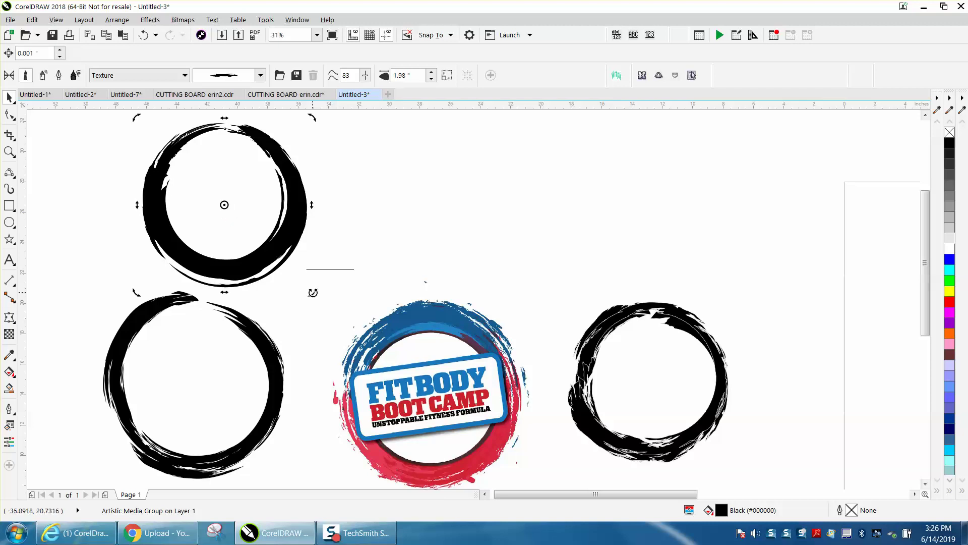
drag(313, 292, 360, 229)
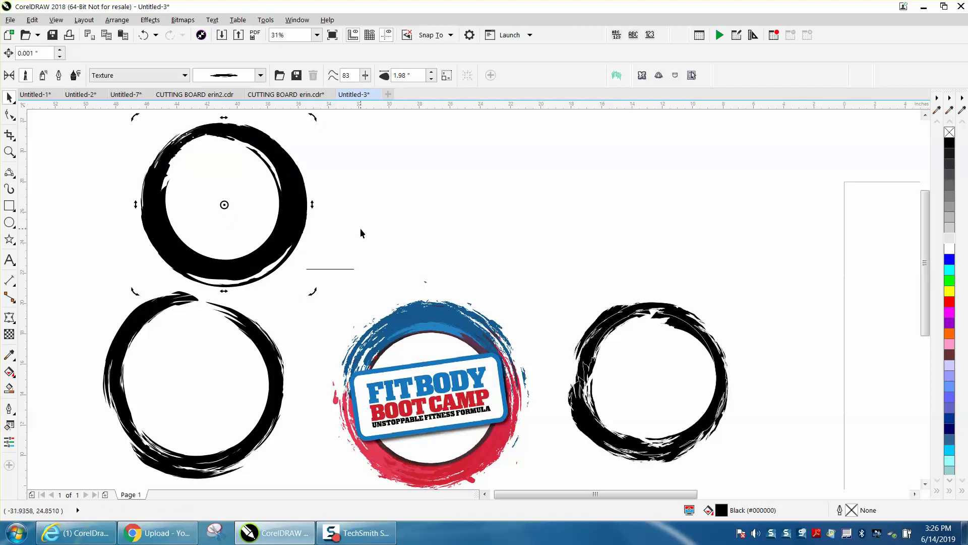
drag(316, 121, 273, 304)
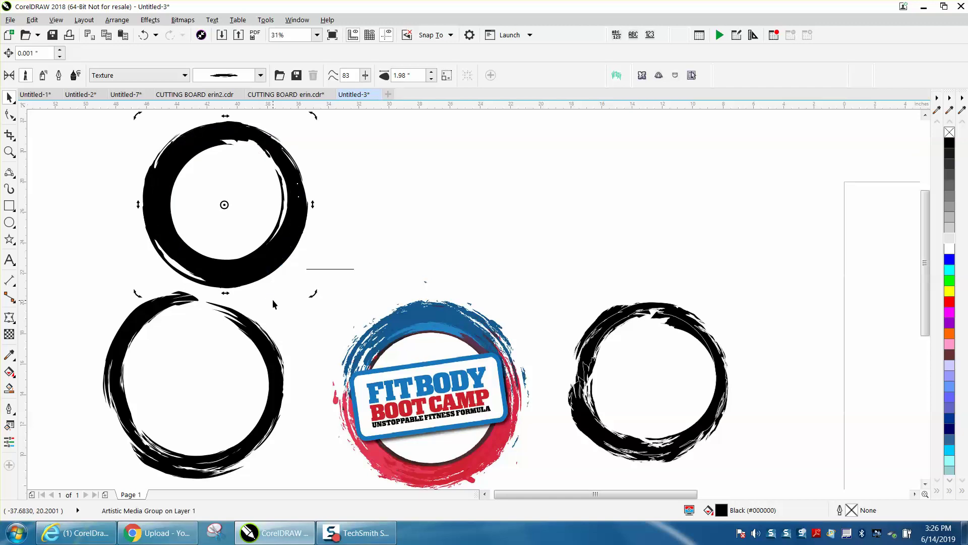
Step: Rotate the top grunge ring further to about 325 degrees and reselect it
scroll(273, 112, up, 2)
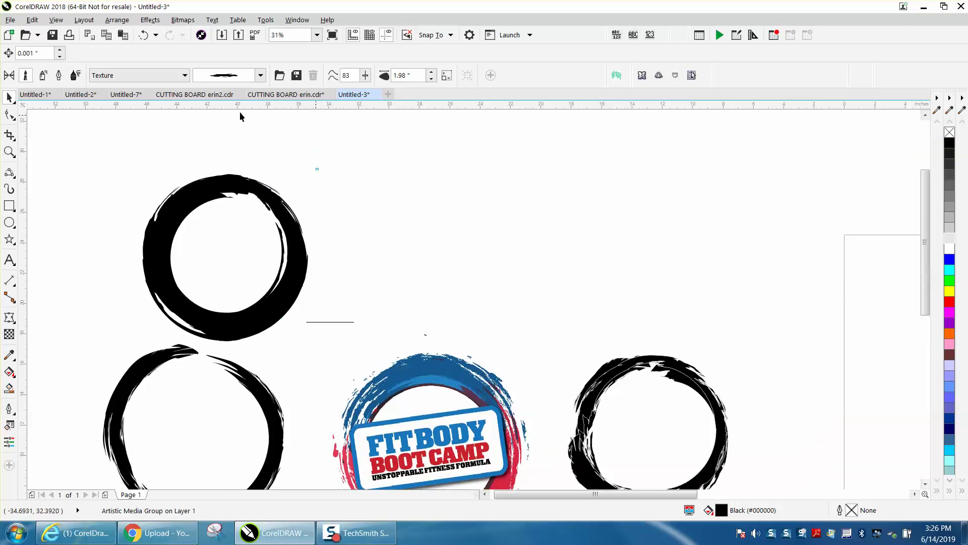
click(224, 185)
click(225, 187)
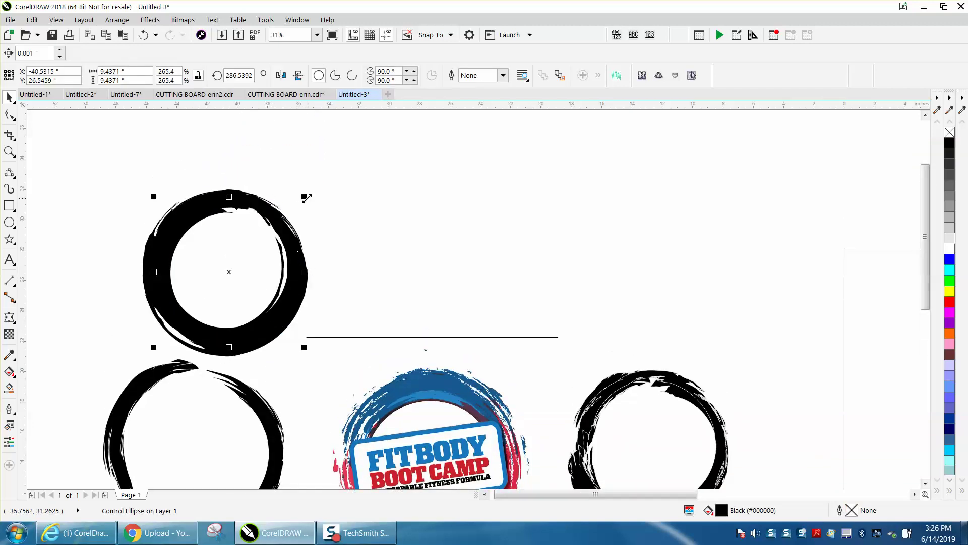
click(284, 226)
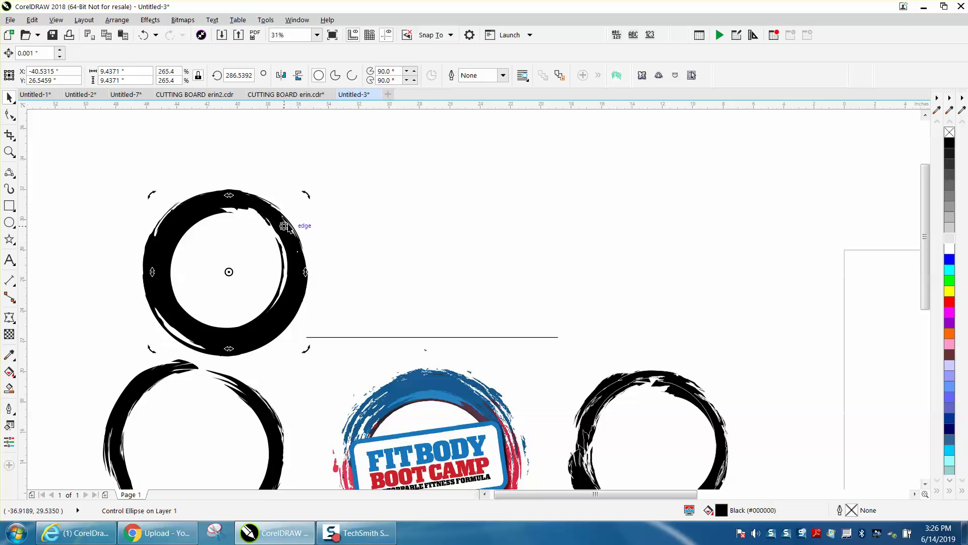
drag(305, 195, 235, 164)
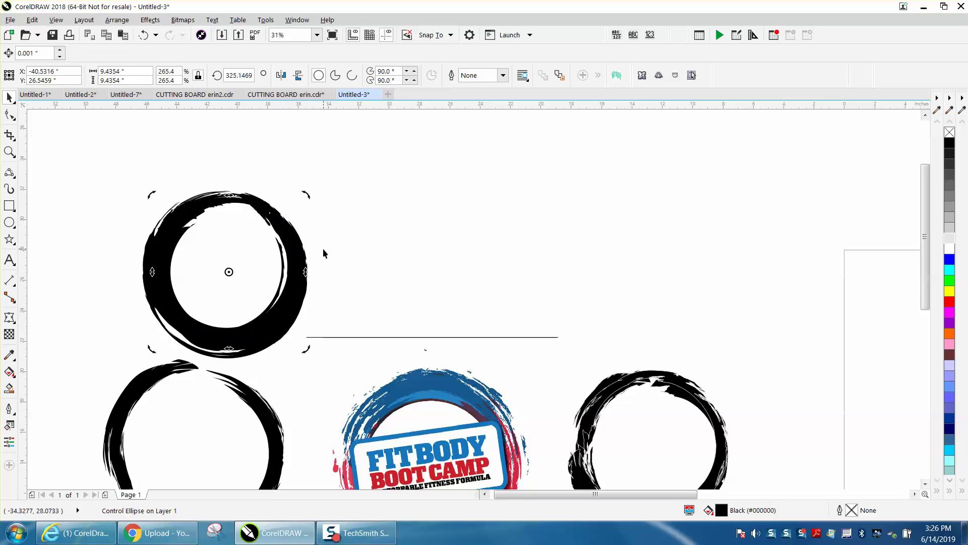
click(125, 189)
click(157, 274)
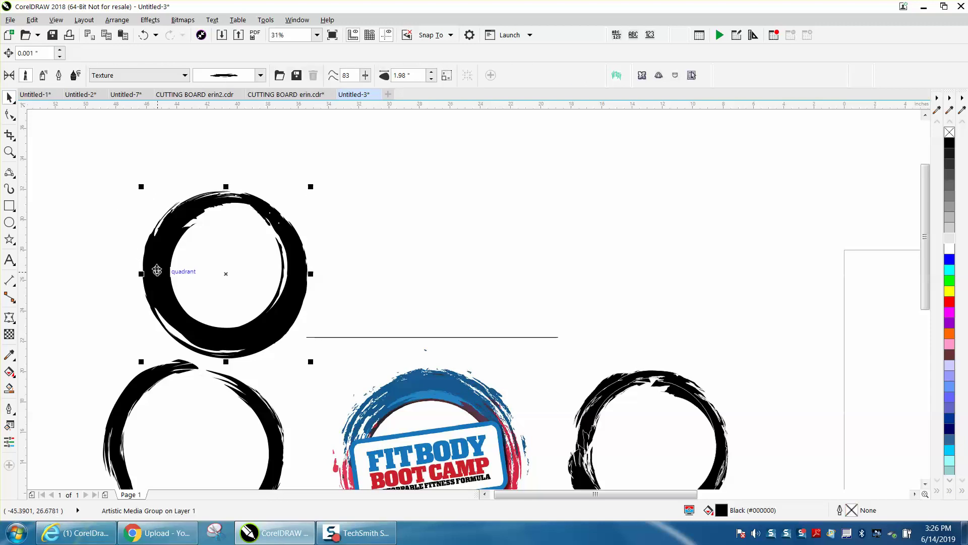
click(117, 20)
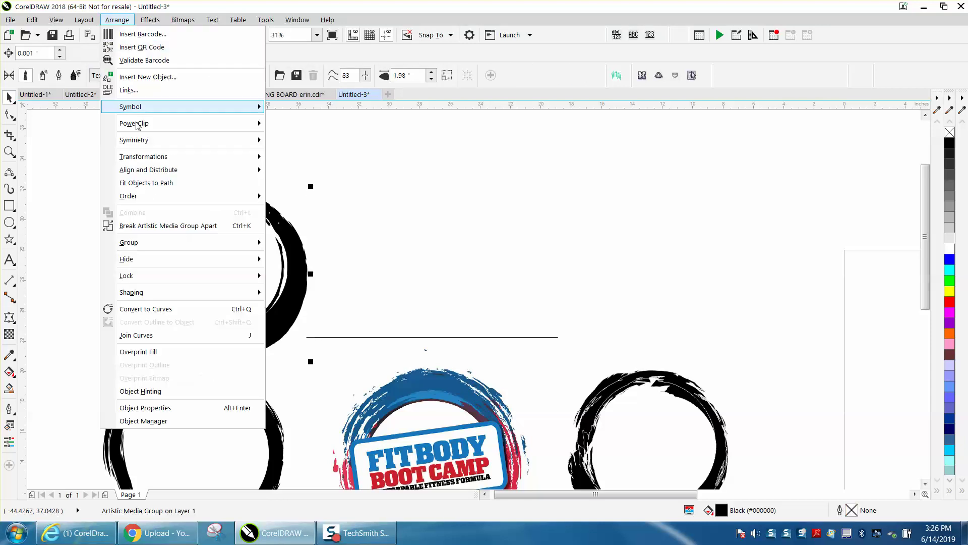
Step: Break the ring's brush stroke apart and delete its red control path
click(166, 227)
click(129, 216)
click(167, 245)
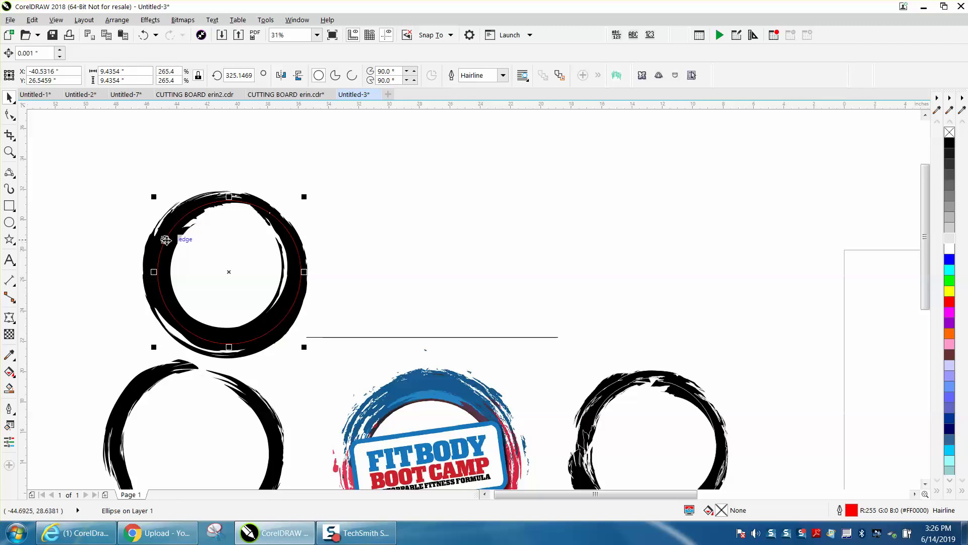
key(Delete)
click(172, 237)
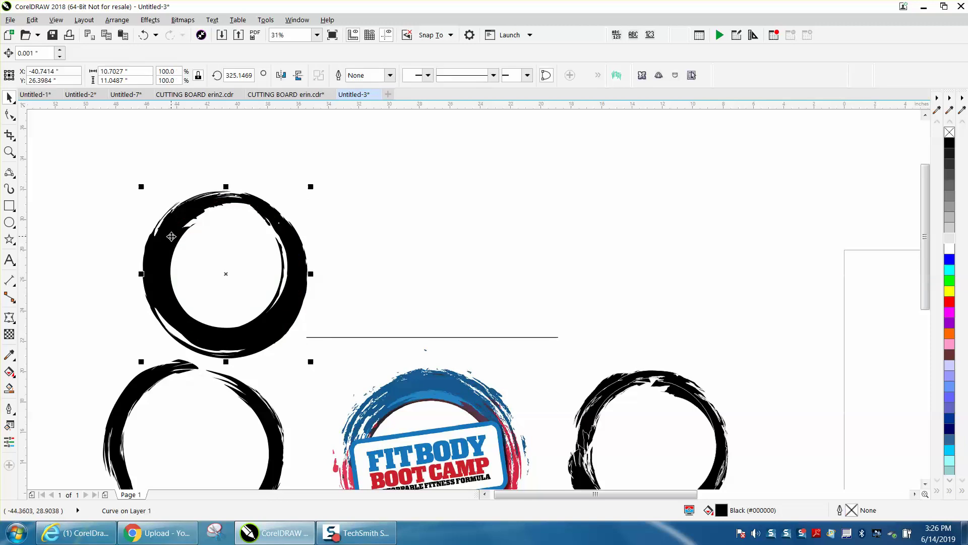
Step: Fill the upper-left ring dark grey (#4D4D4D) after trying no fill and light grey
click(950, 133)
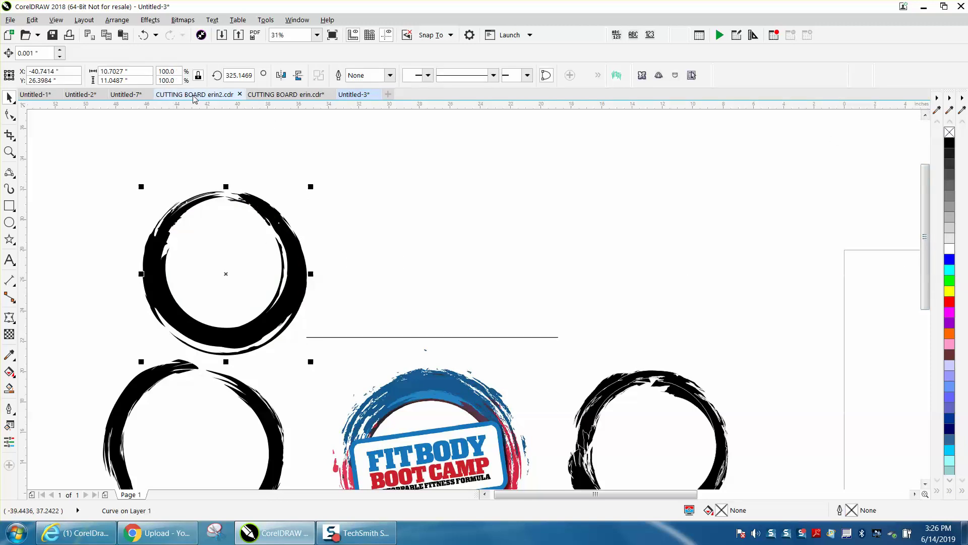
click(143, 34)
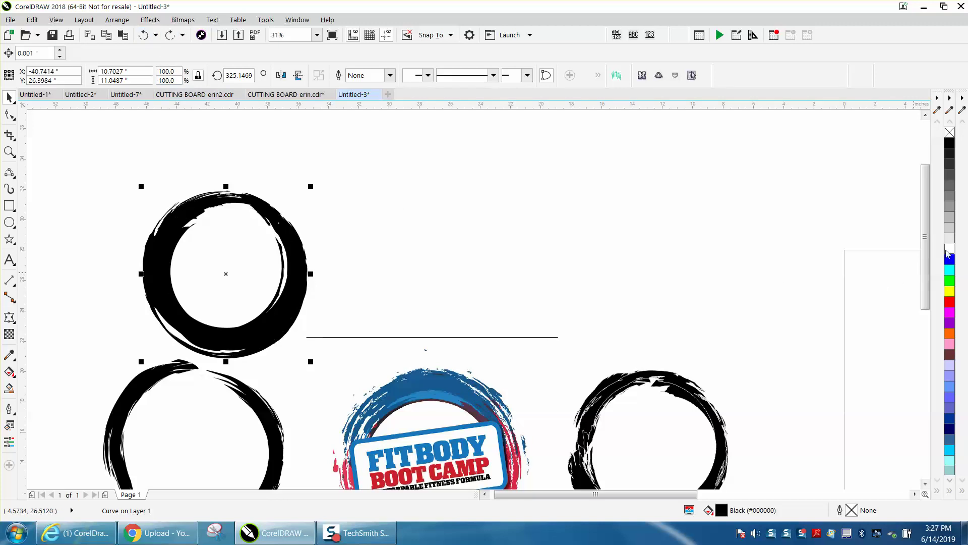
click(949, 239)
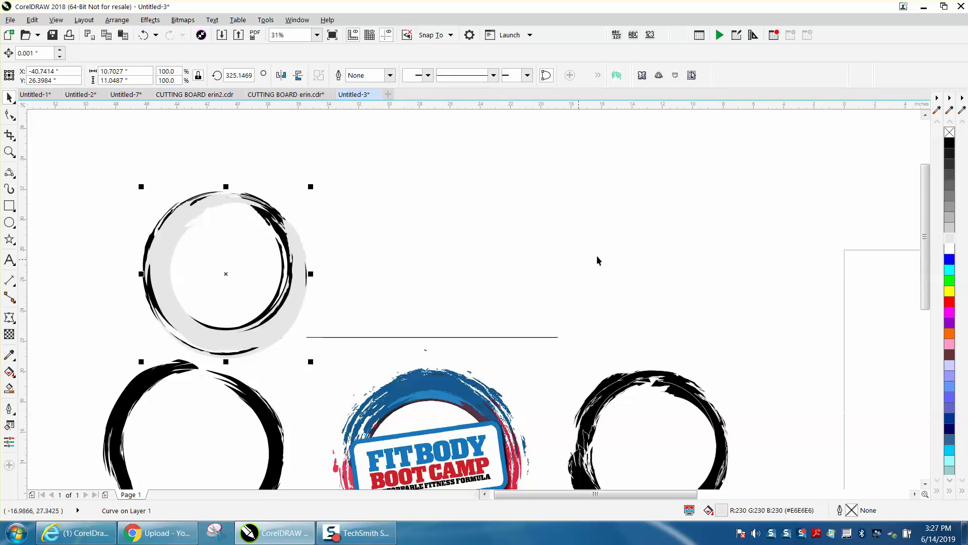
click(950, 176)
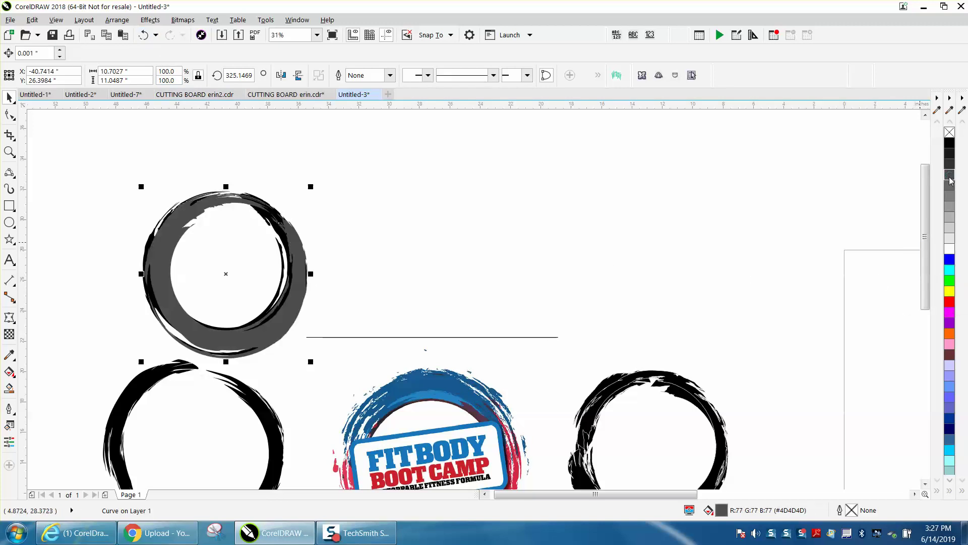
click(10, 132)
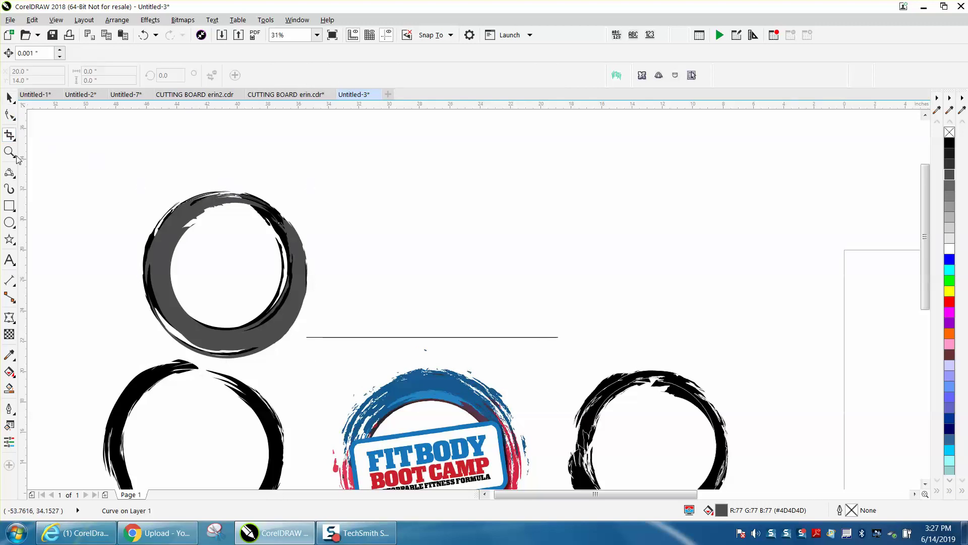
scroll(358, 354, down, 1)
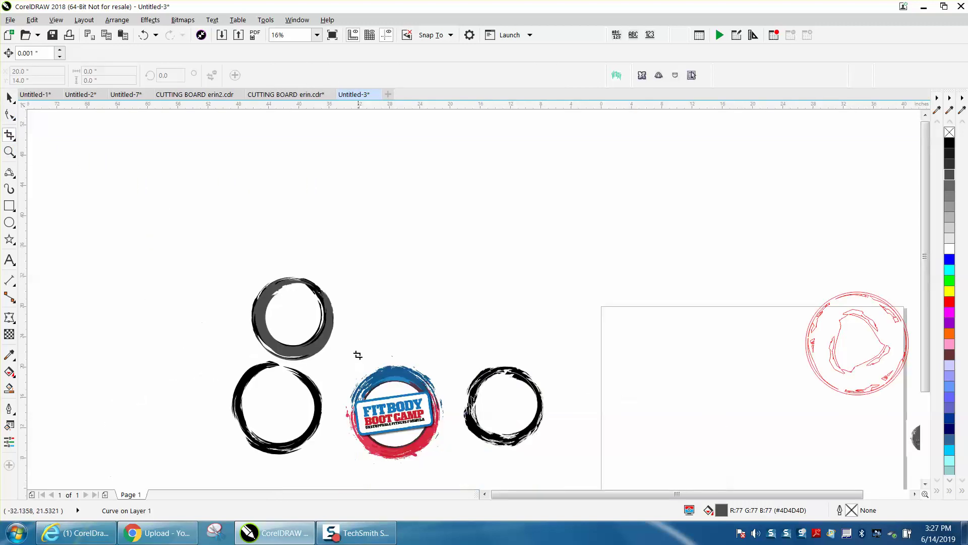
click(9, 153)
drag(230, 263, 540, 468)
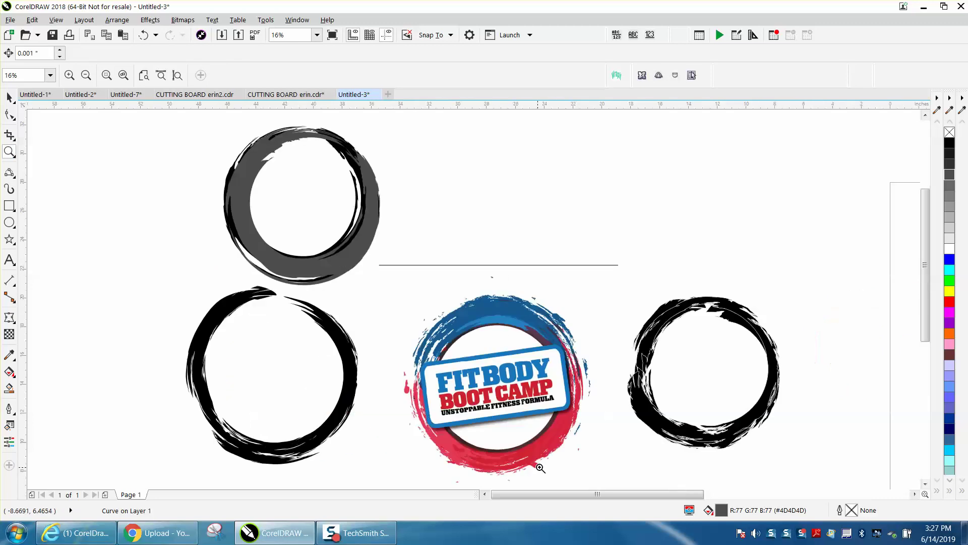
click(10, 190)
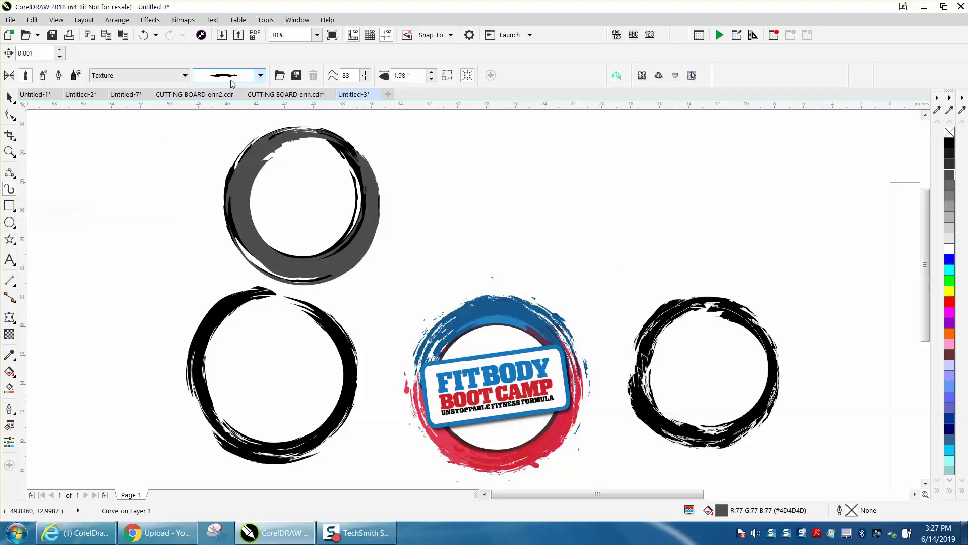
click(185, 75)
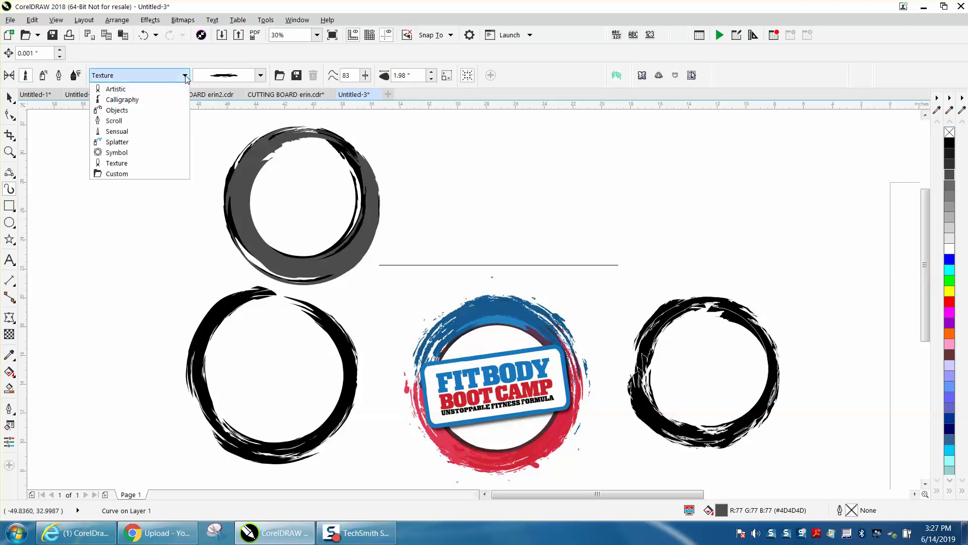
click(126, 163)
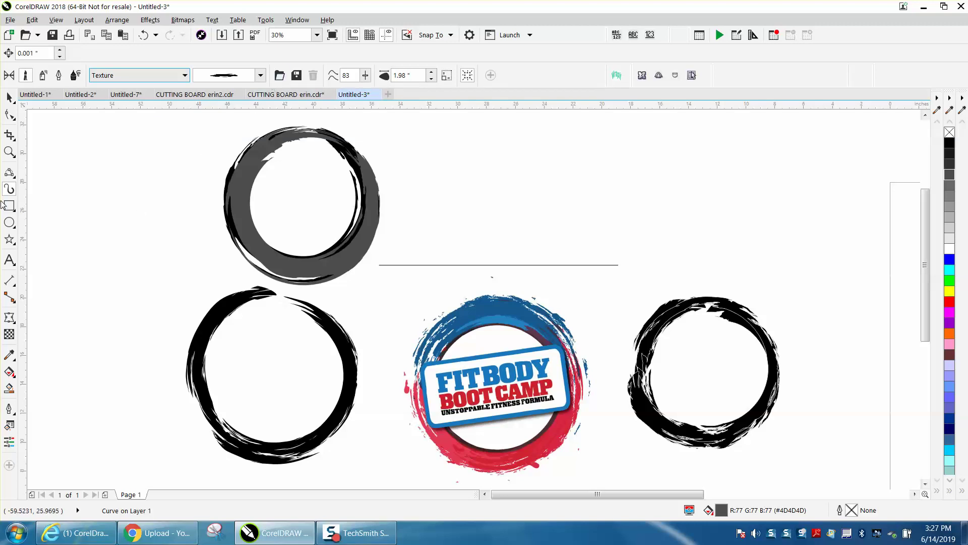
click(9, 223)
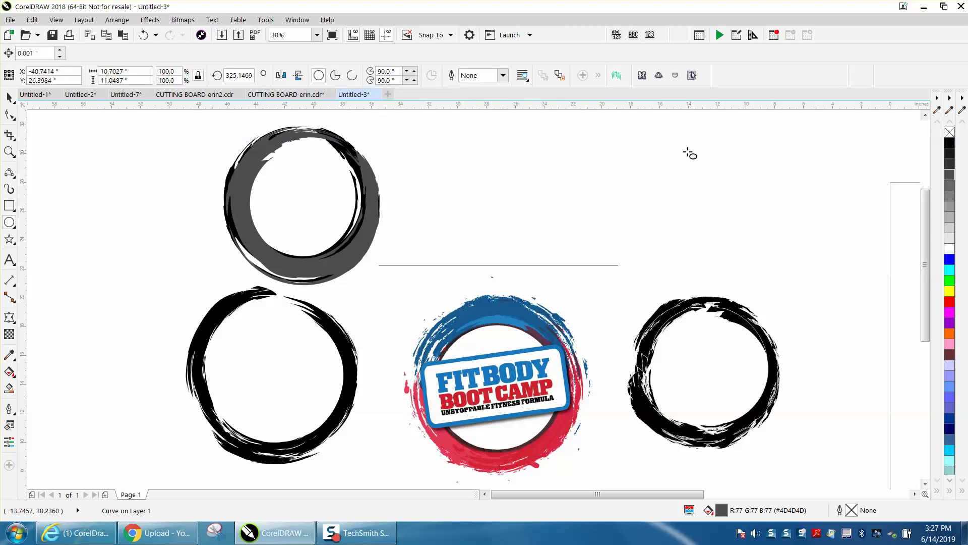
Step: Draw a circle above the right-hand ring and give it a black Texture brush stroke
drag(694, 148, 537, 225)
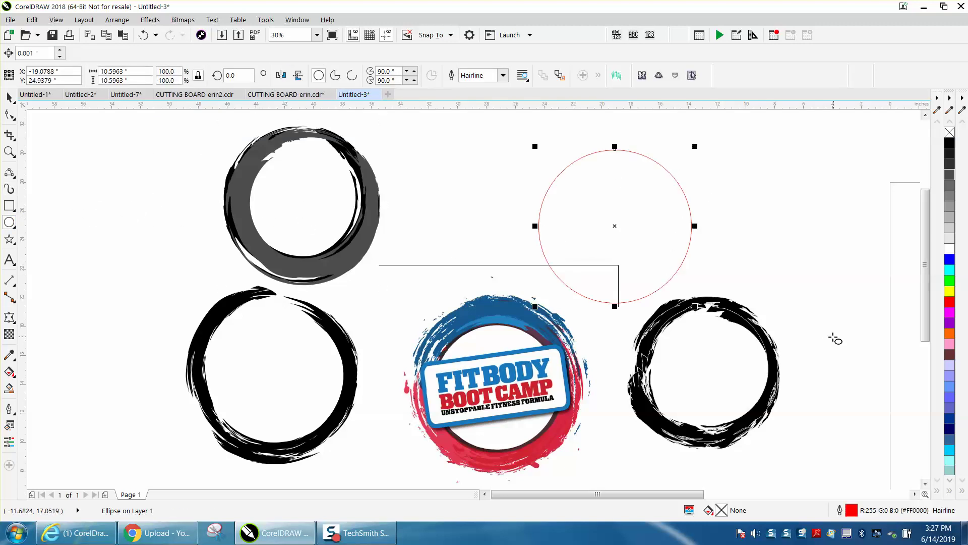
click(9, 188)
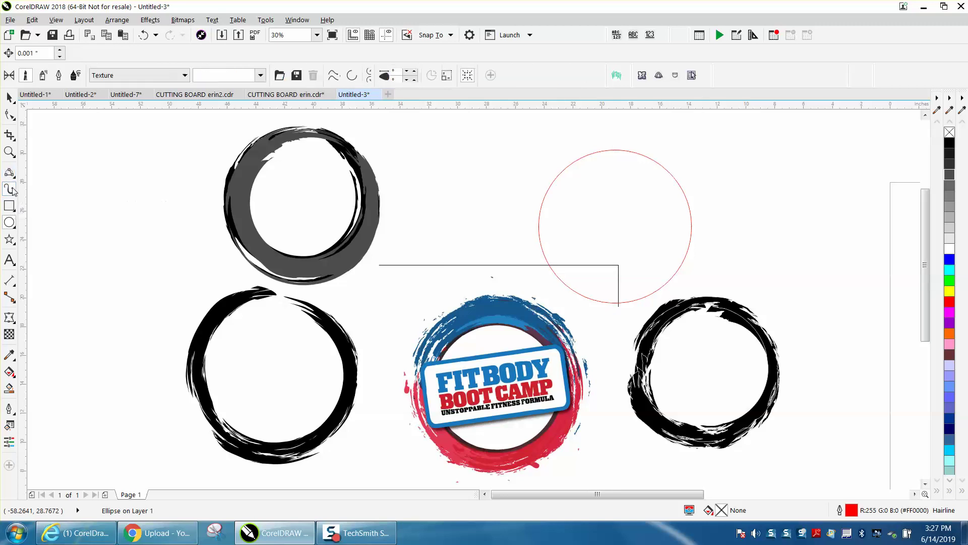
click(260, 75)
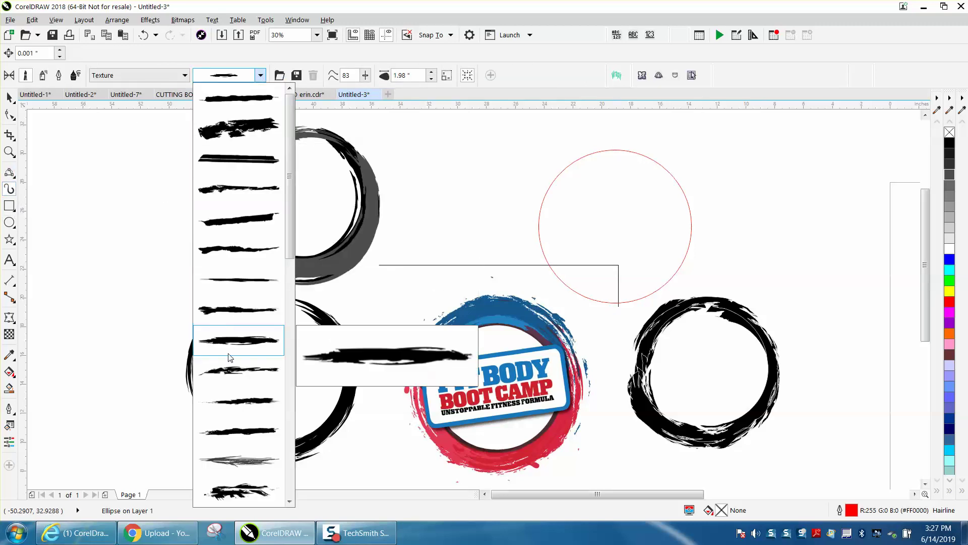
click(233, 370)
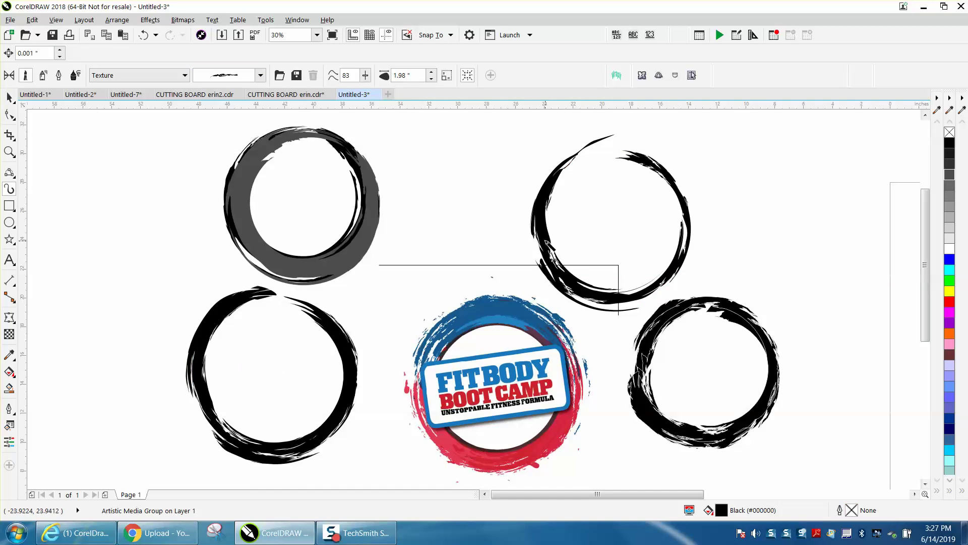
click(9, 97)
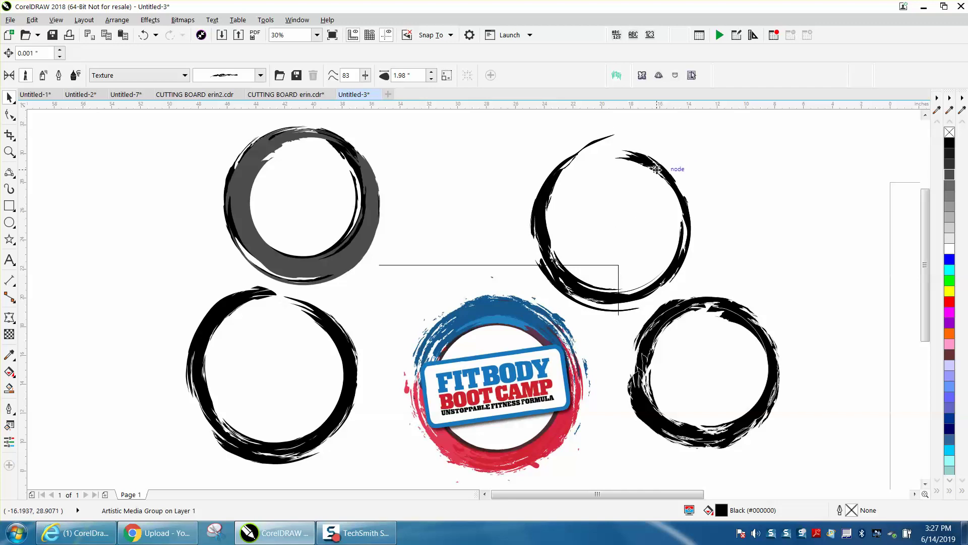
Step: Rotate the upper-right grunge ring clockwise, then zoom in on the lower rings and logo
click(625, 215)
drag(699, 137, 740, 258)
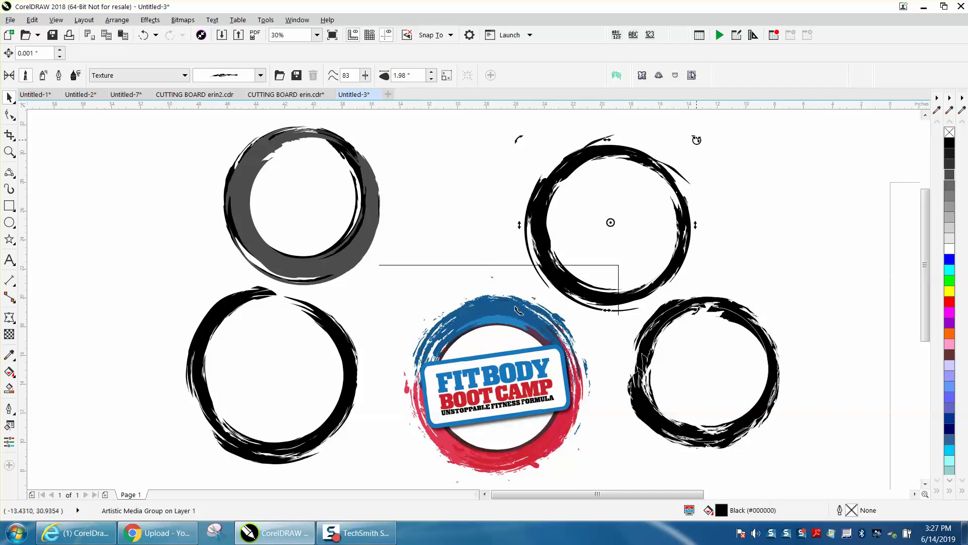
drag(697, 140, 729, 208)
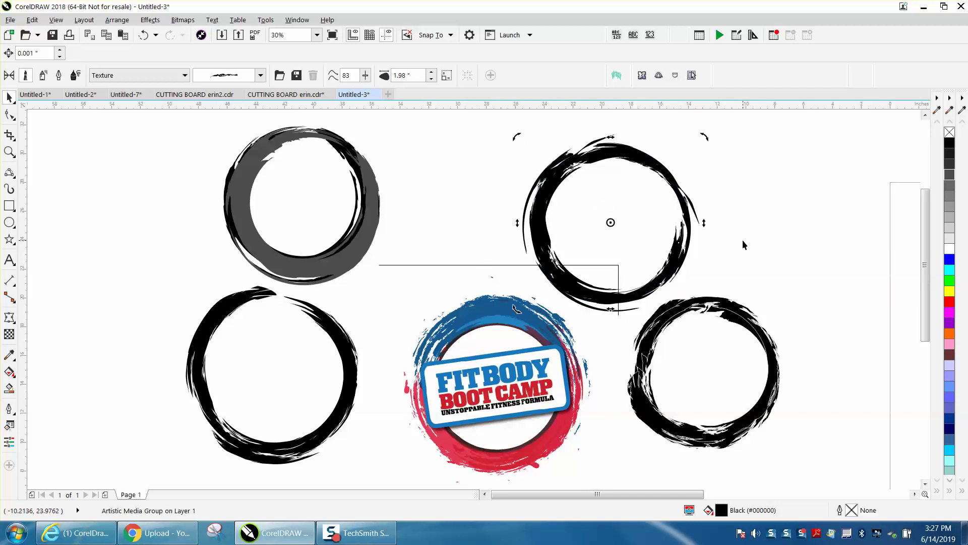
scroll(527, 246, down, 2)
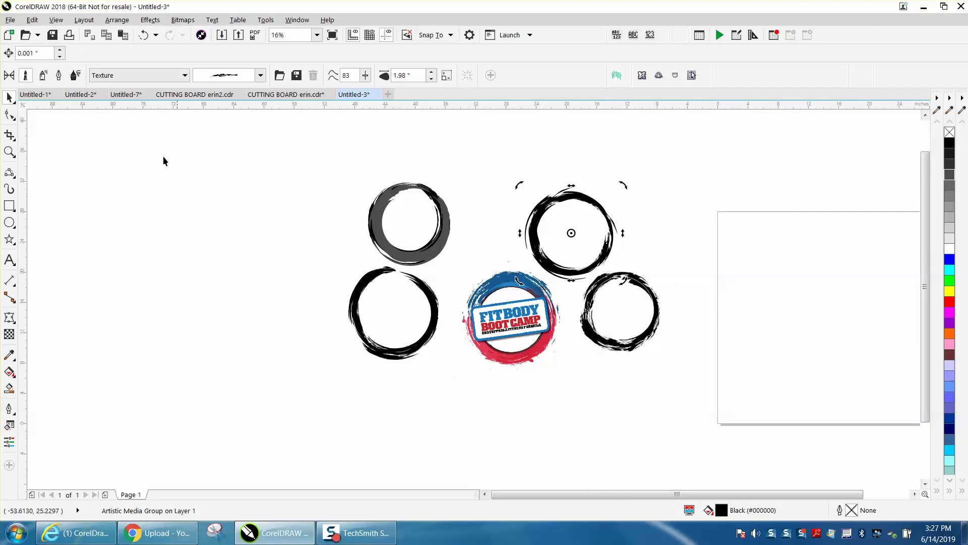
click(9, 151)
drag(370, 233, 753, 437)
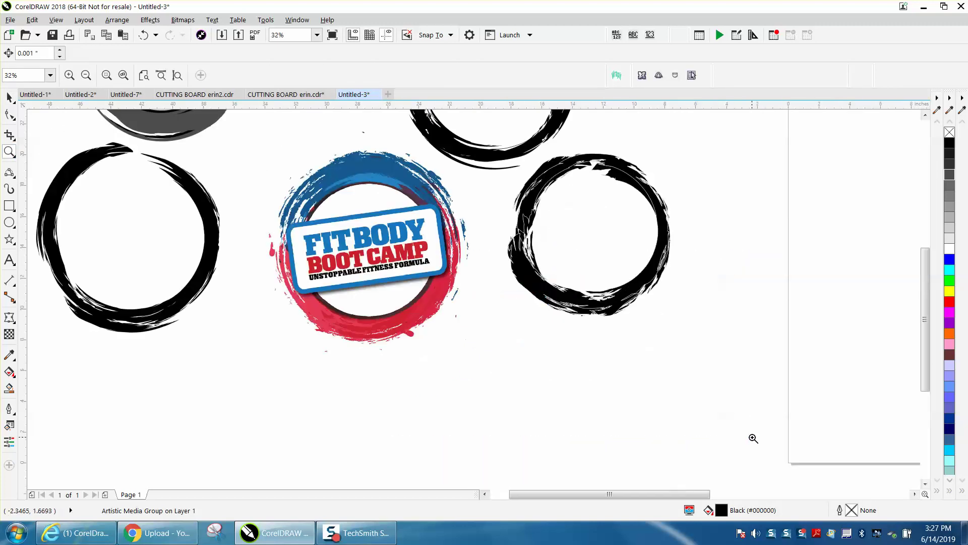